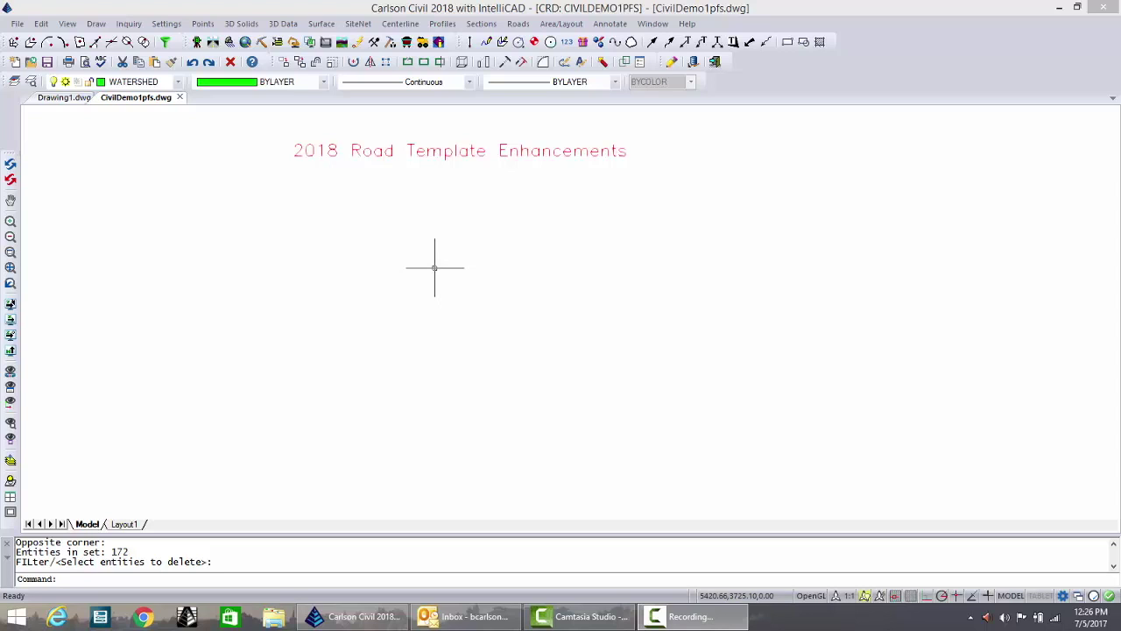
Draw the typical template from BEILER.TPL below the title, with distance in inches off and the subgrade legend off
left_click(517, 24)
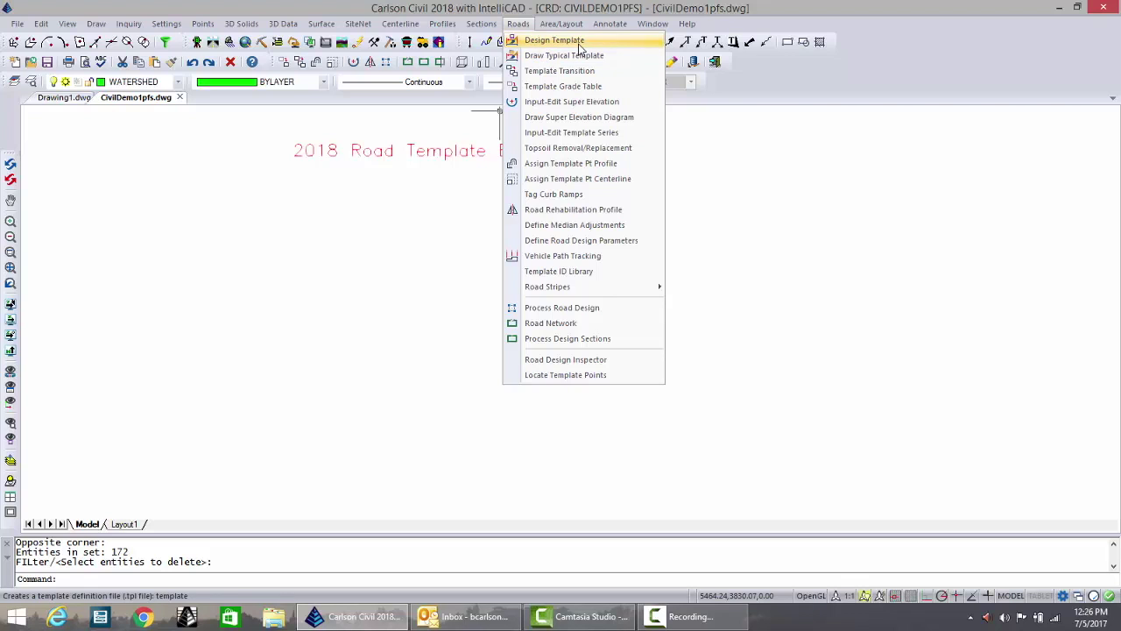
left_click(563, 56)
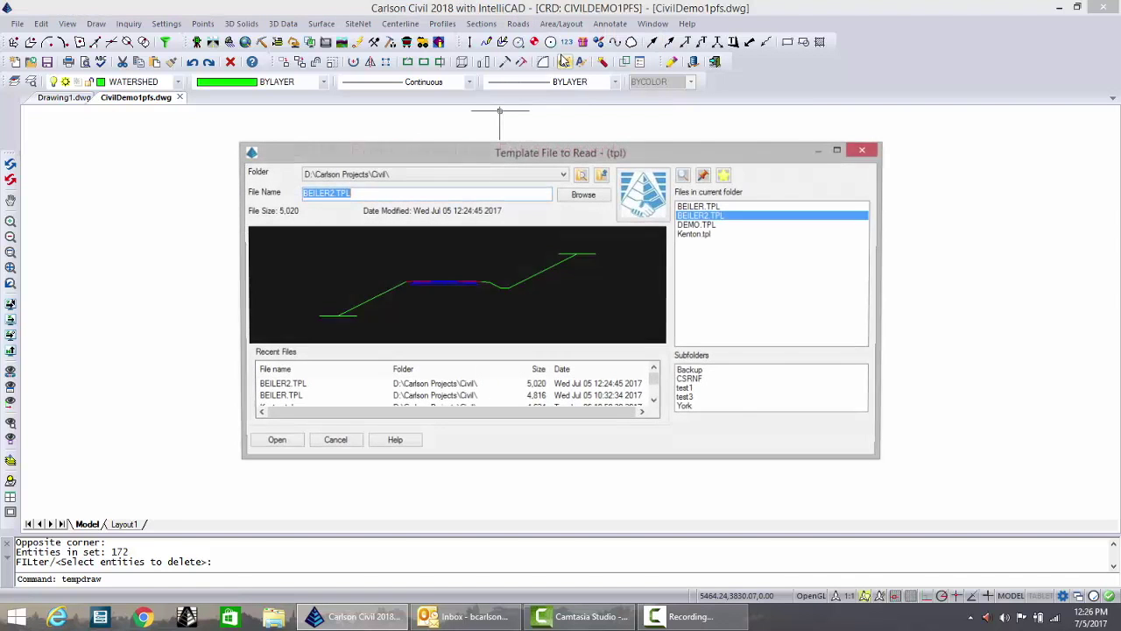
left_click(280, 397)
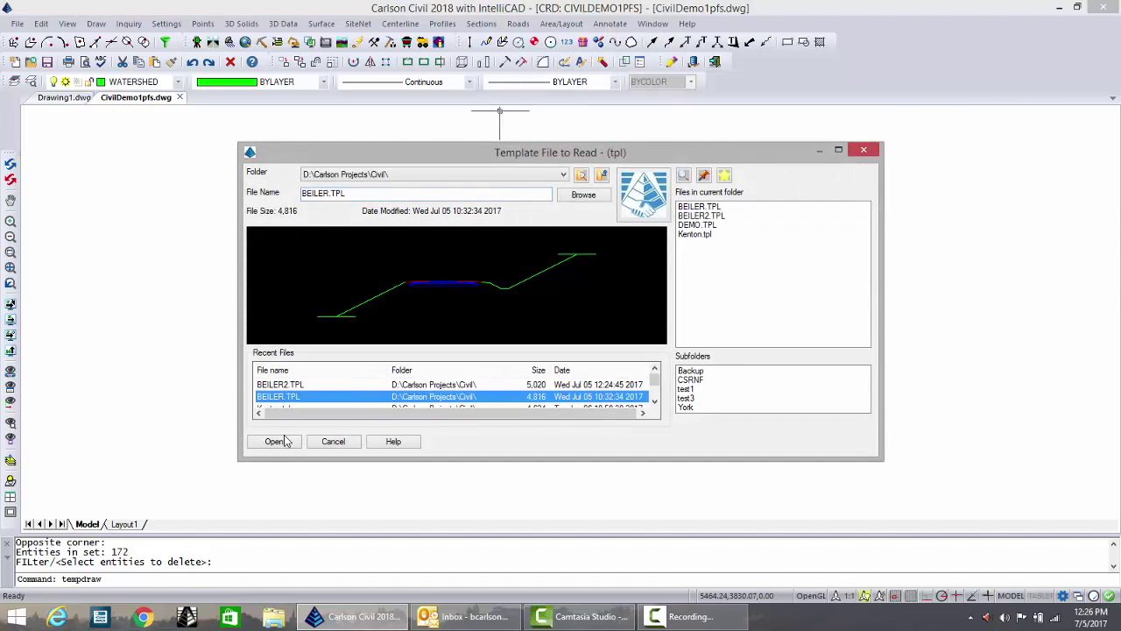
left_click(275, 442)
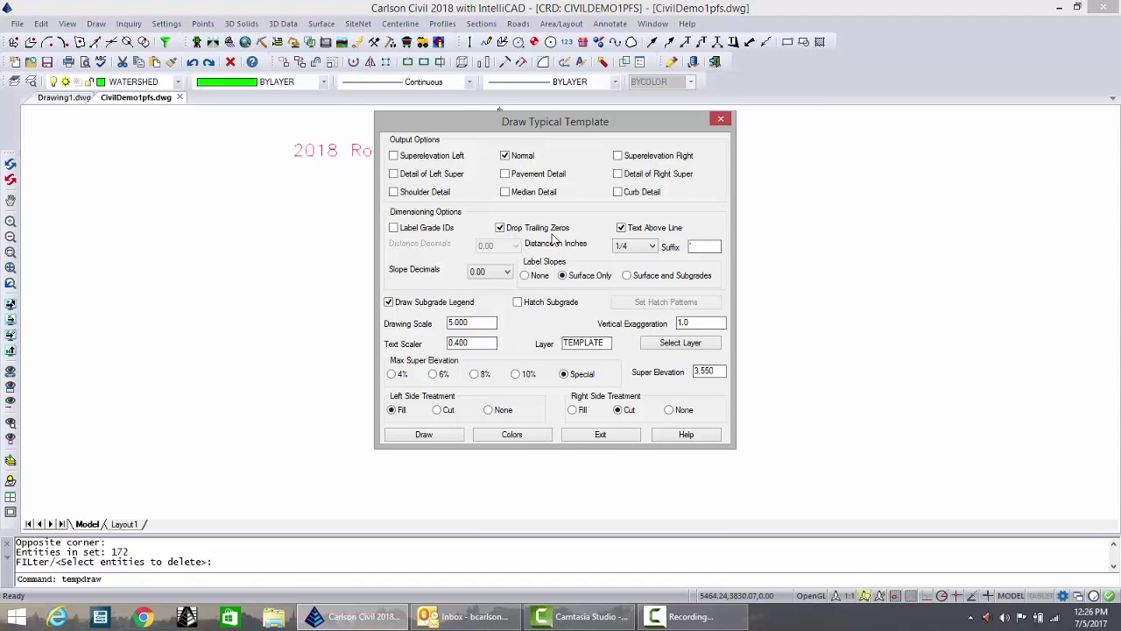
left_click(654, 248)
left_click(627, 258)
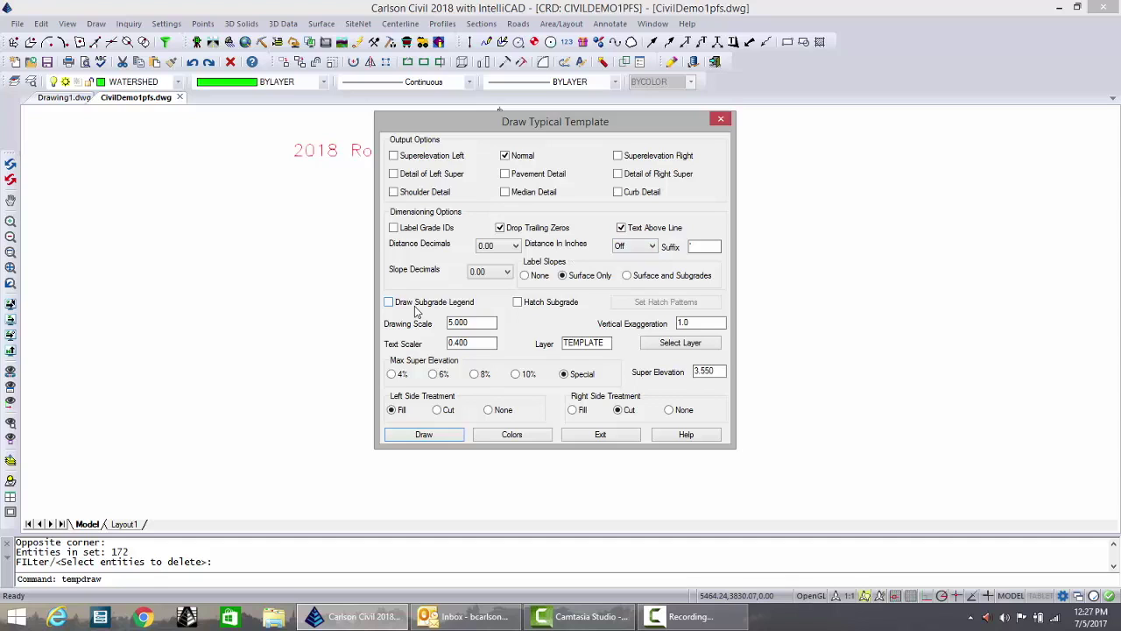
left_click(424, 435)
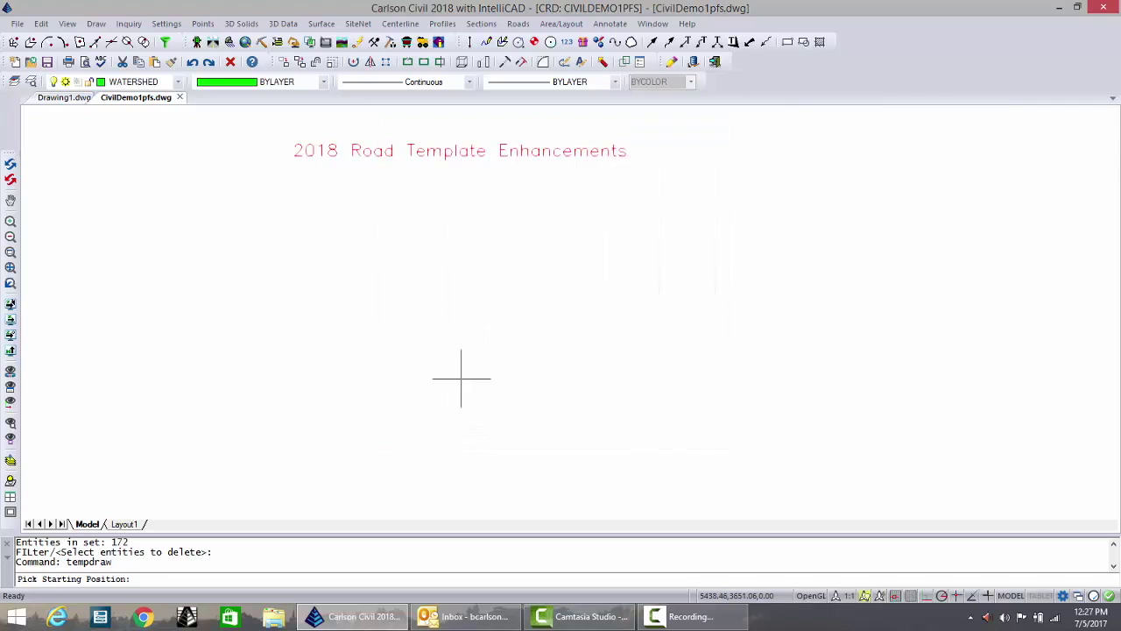
left_click(461, 381)
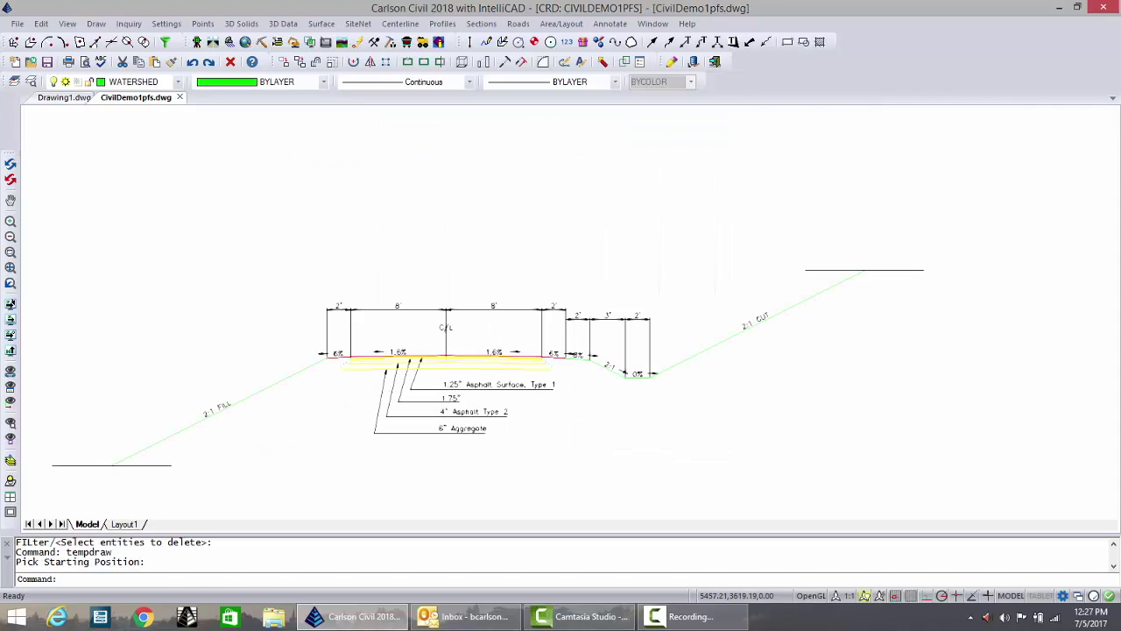
Draw the typical template from BEILER2.TPL between the title and the first section, with the subgrade legend turned on
scroll(422, 359, "up", 4)
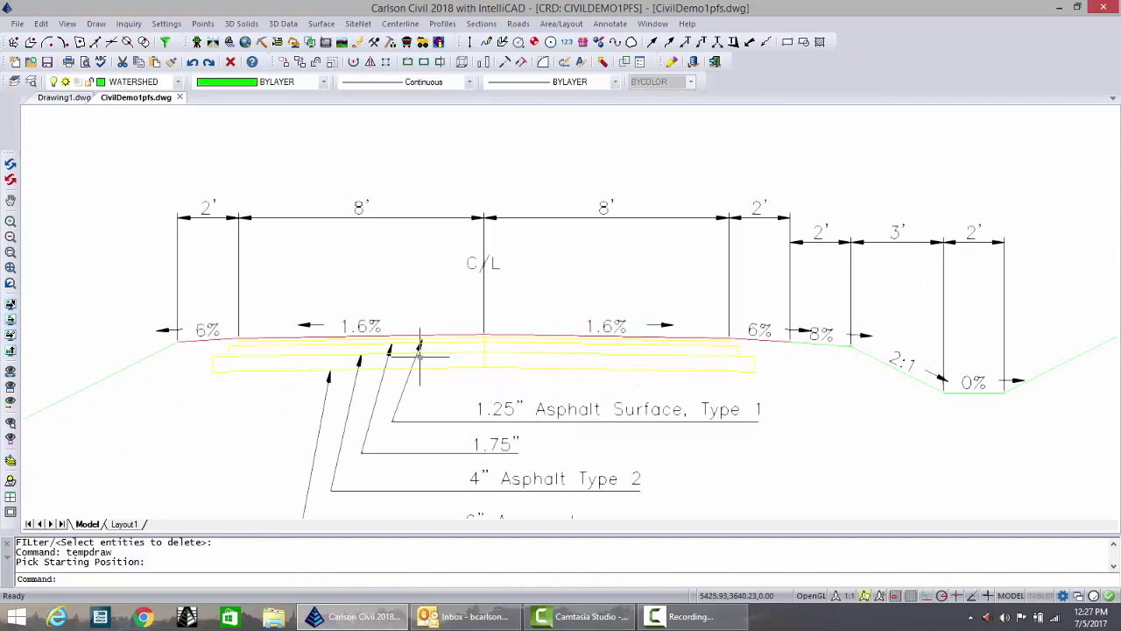
scroll(425, 376, "down", 2)
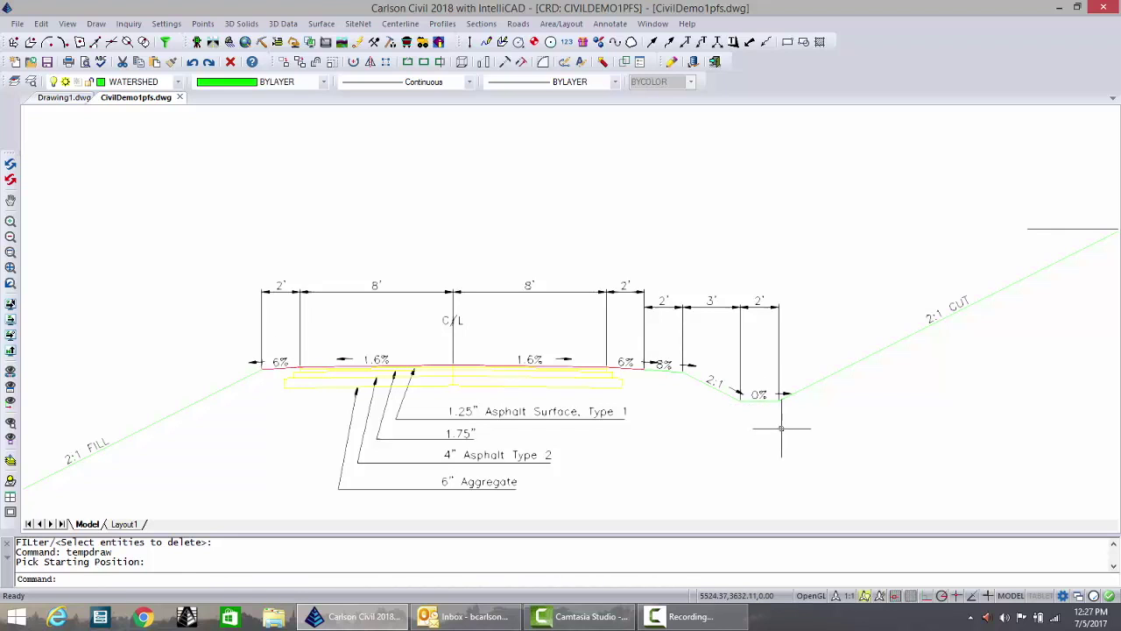
scroll(736, 409, "down", 4)
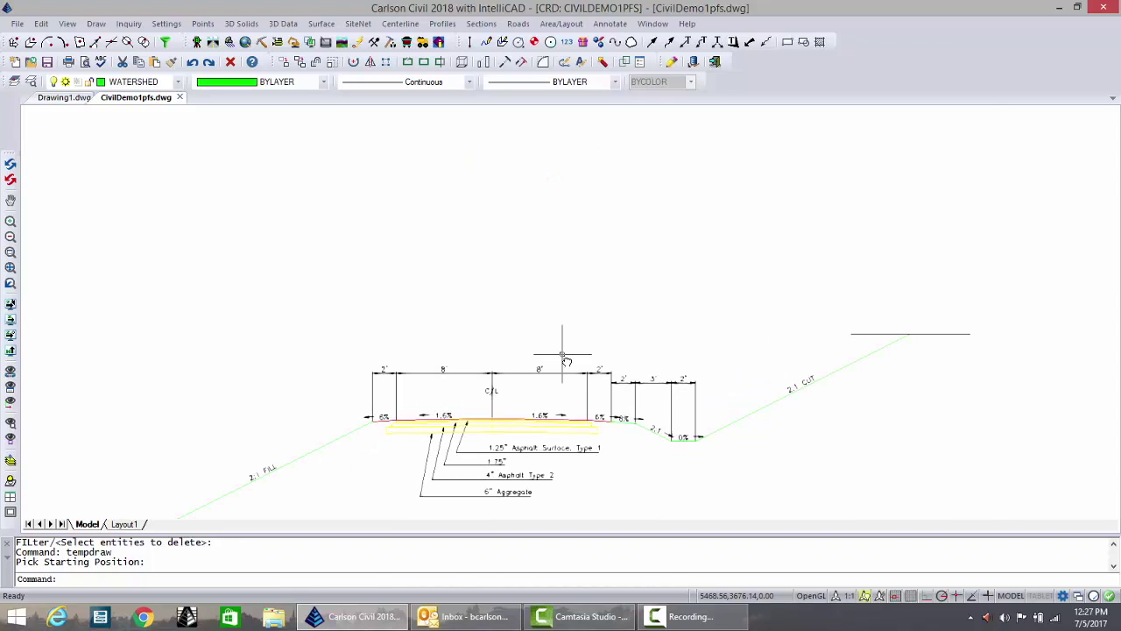
middle_click_drag(565, 359, 563, 450)
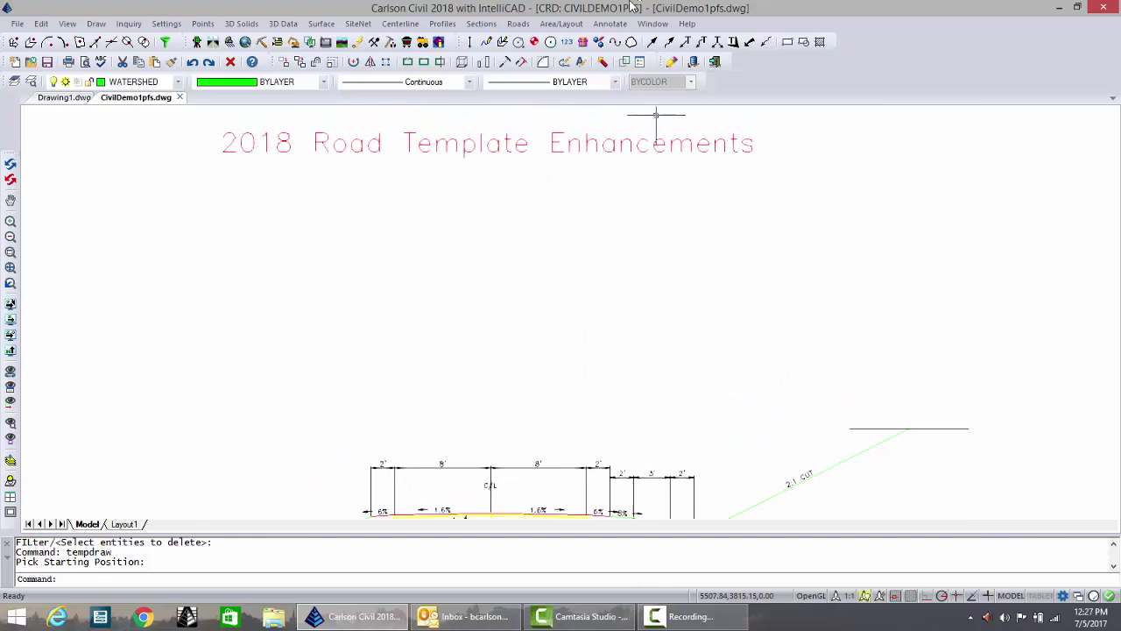
left_click(518, 24)
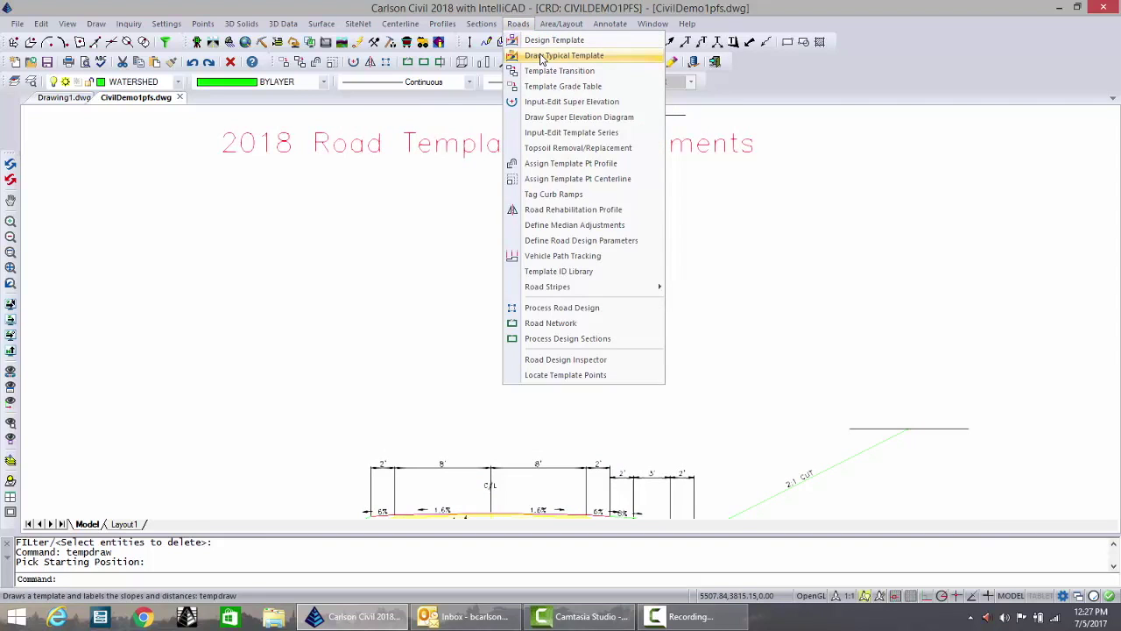
left_click(541, 57)
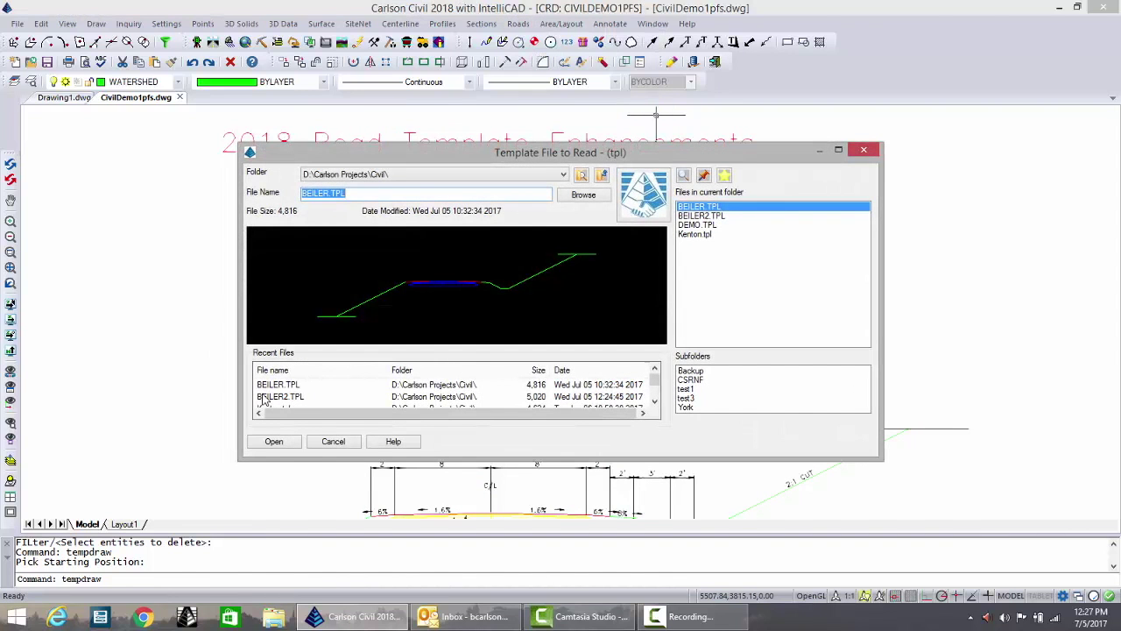
left_click(263, 397)
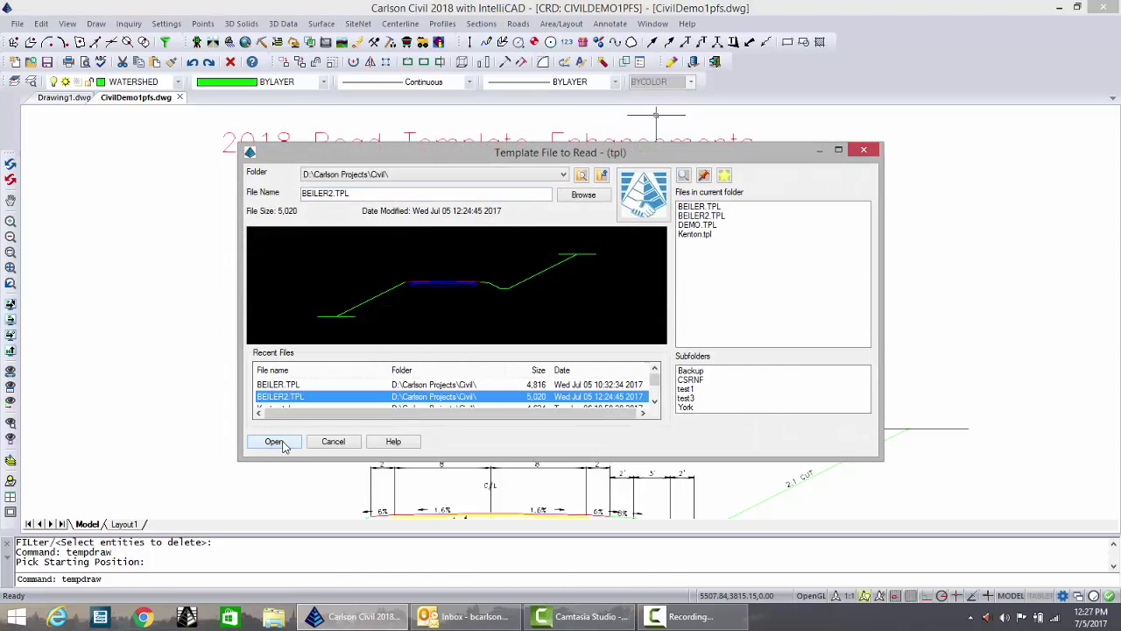
left_click(274, 441)
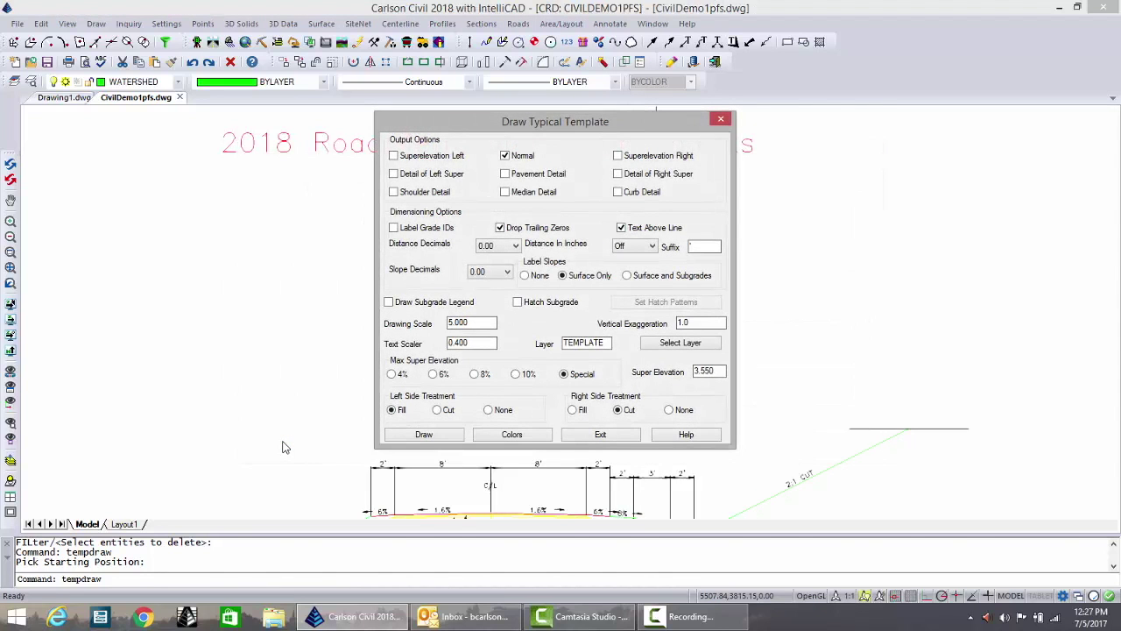
left_click(389, 302)
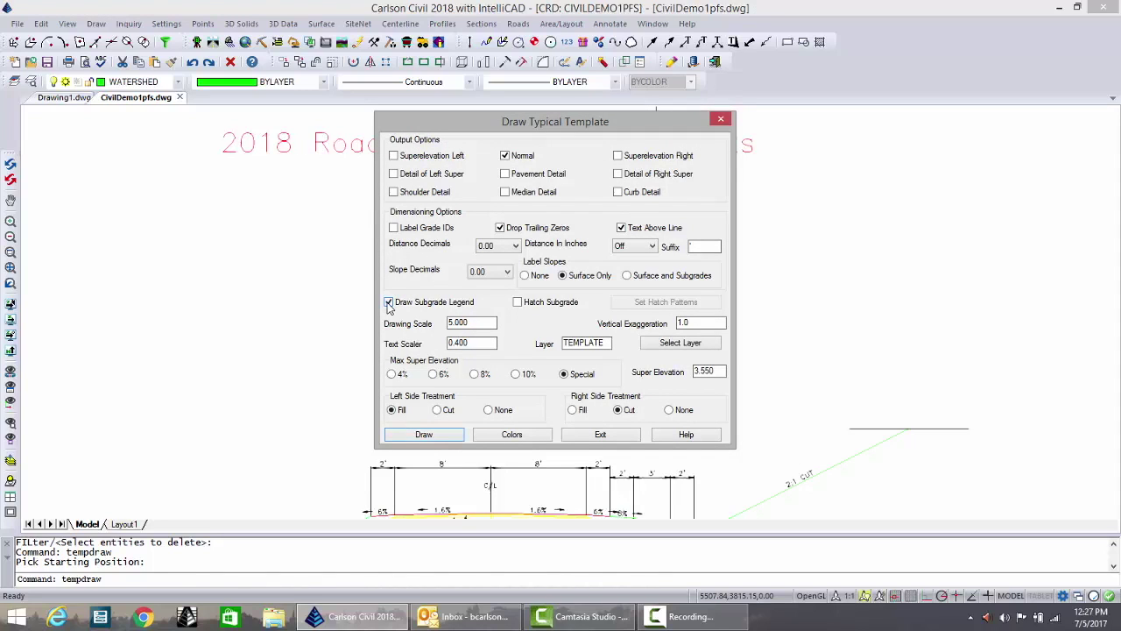
left_click(424, 434)
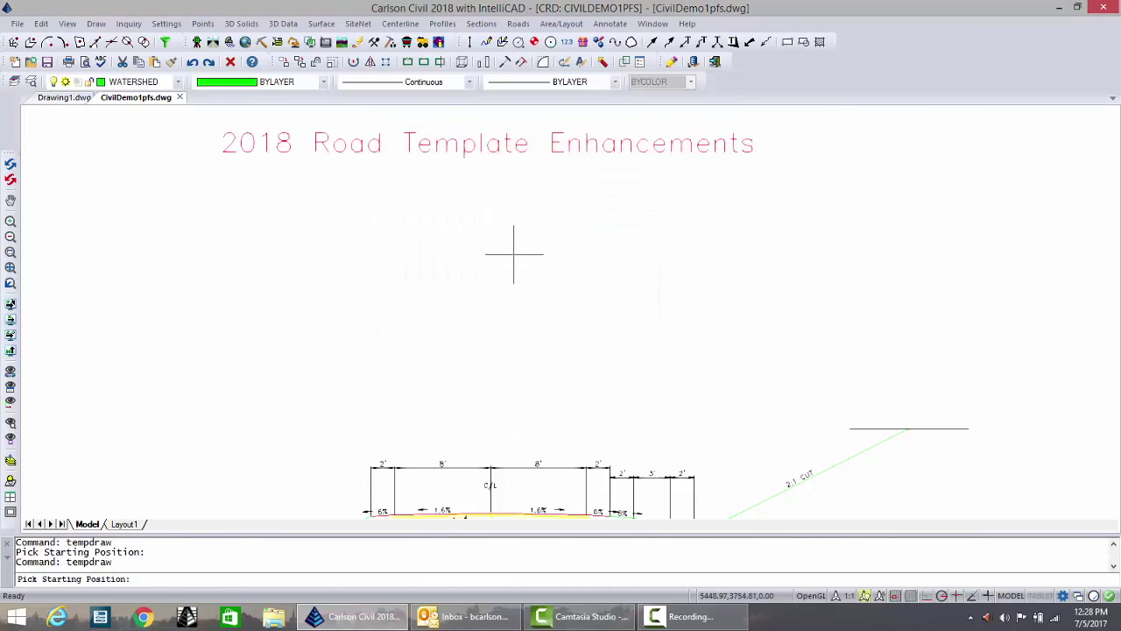
left_click(520, 261)
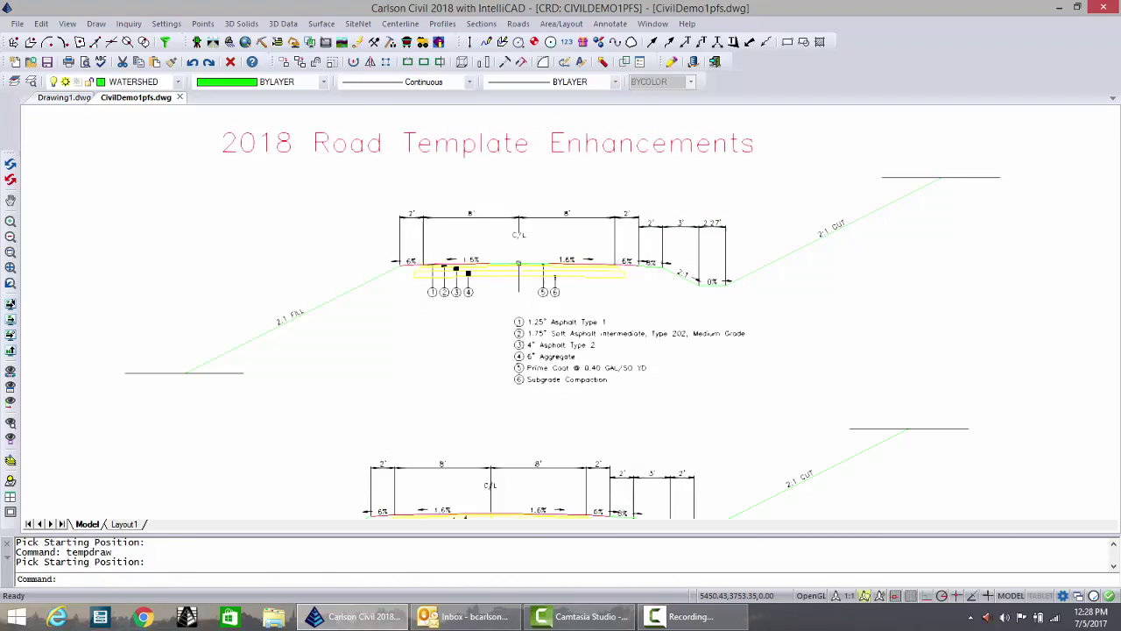
Examine the new section's numbered subgrade markers and the material and coating legend beneath it
scroll(580, 264, "up", 2)
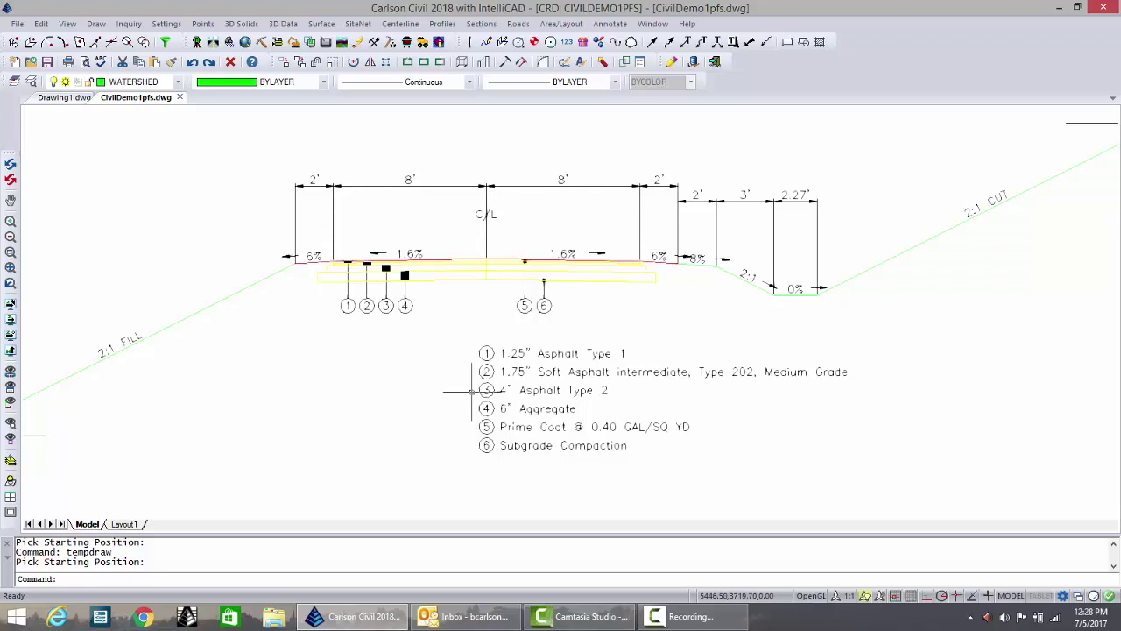
scroll(472, 386, "up", 2)
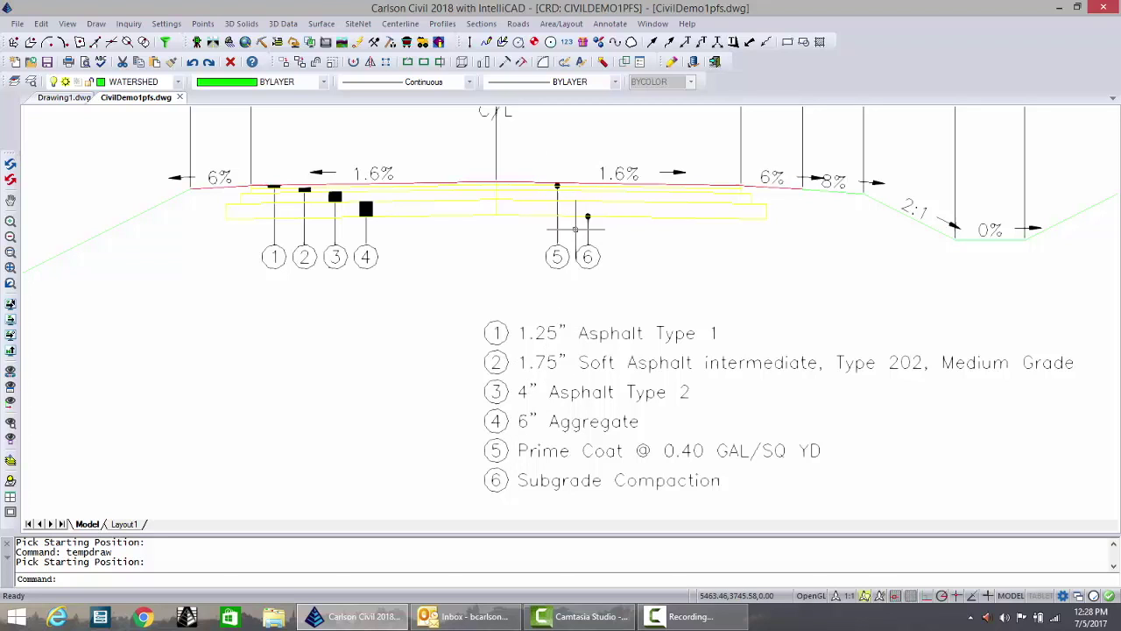
middle_click_drag(581, 235, 562, 214)
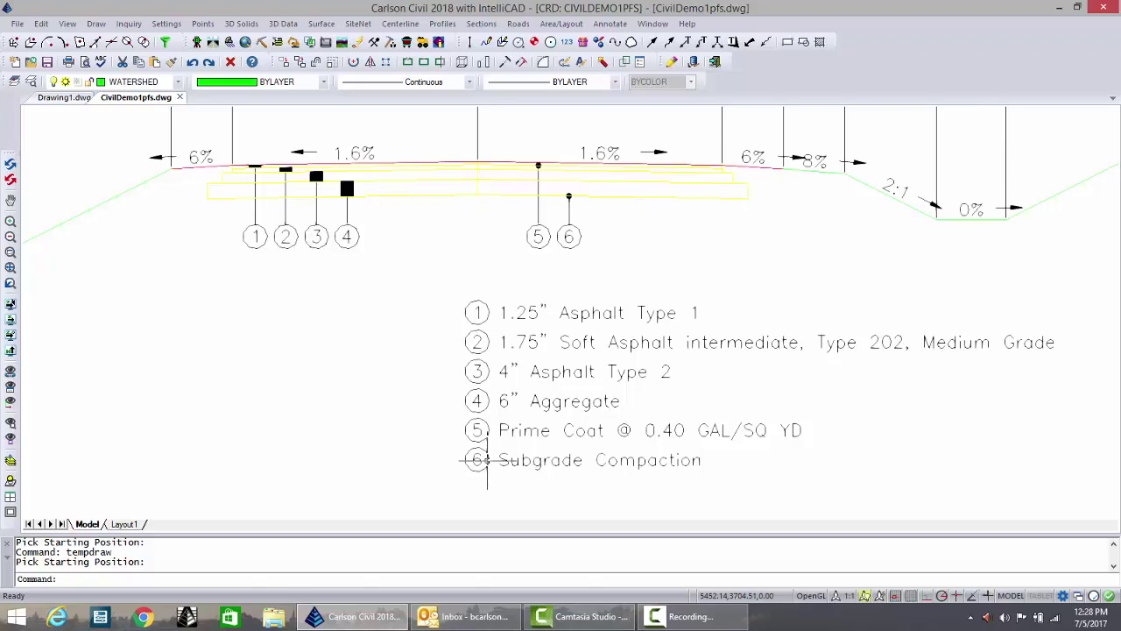
scroll(576, 308, "down", 2)
scroll(574, 293, "down", 2)
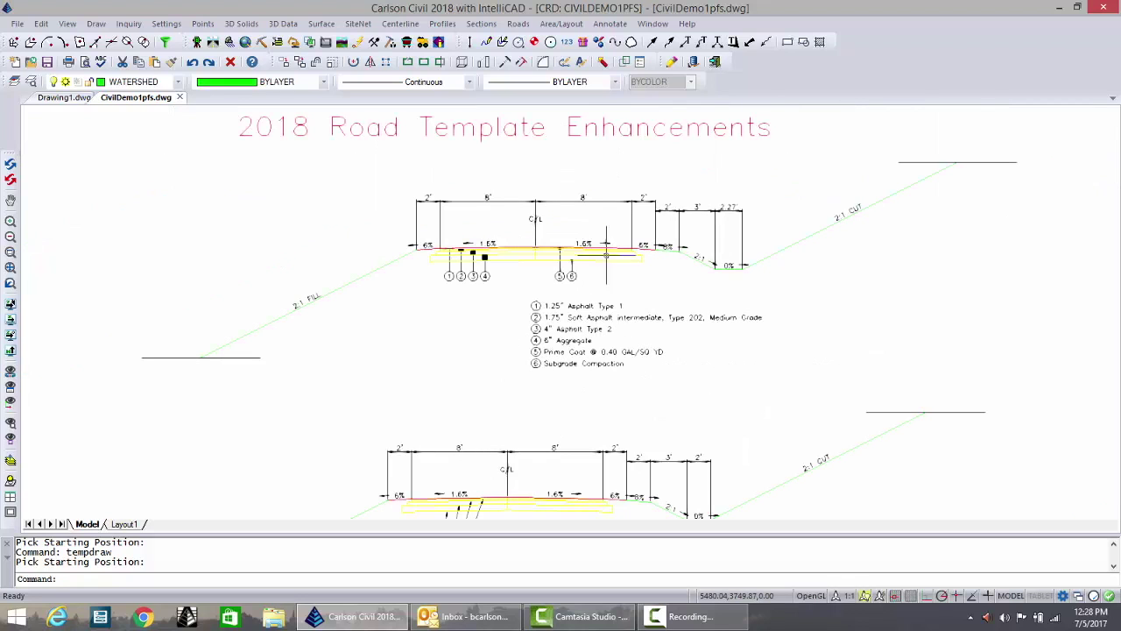
middle_click_drag(602, 256, 589, 326)
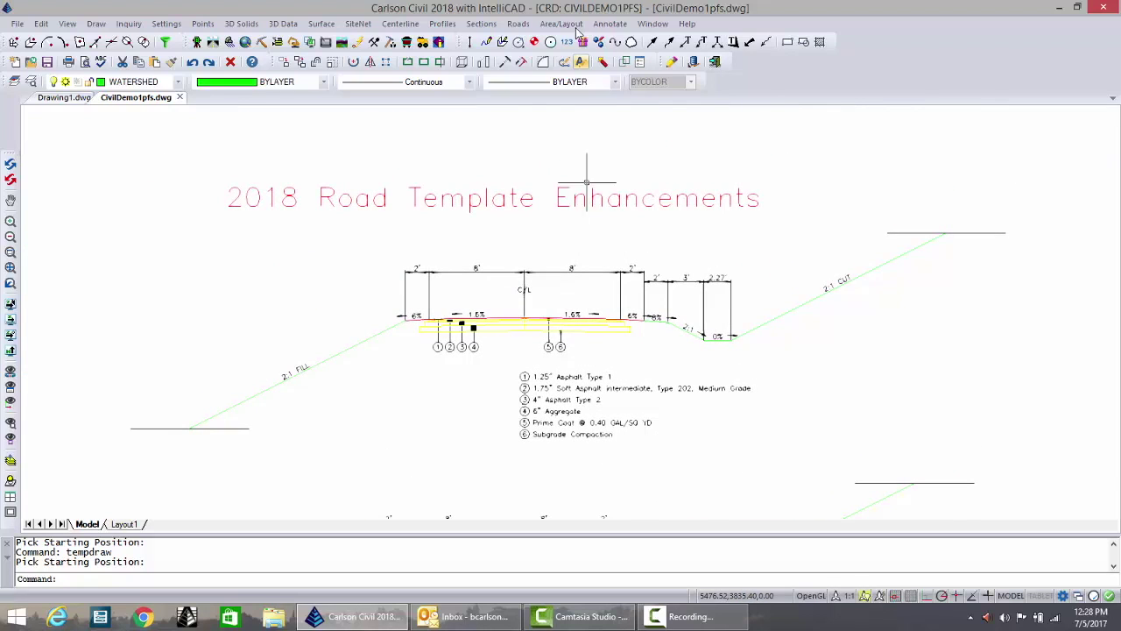
Open BEILER2.TPL for template design and review the material and coating note of the left Asphalt Type 1 subgrade
left_click(518, 24)
left_click(543, 41)
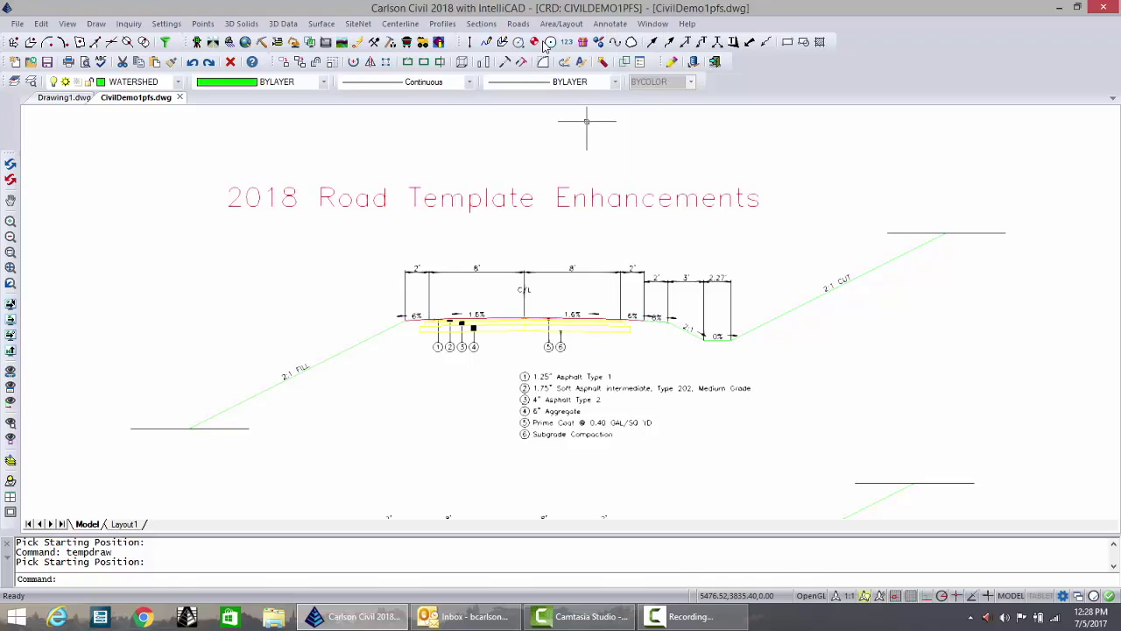
left_click(293, 396)
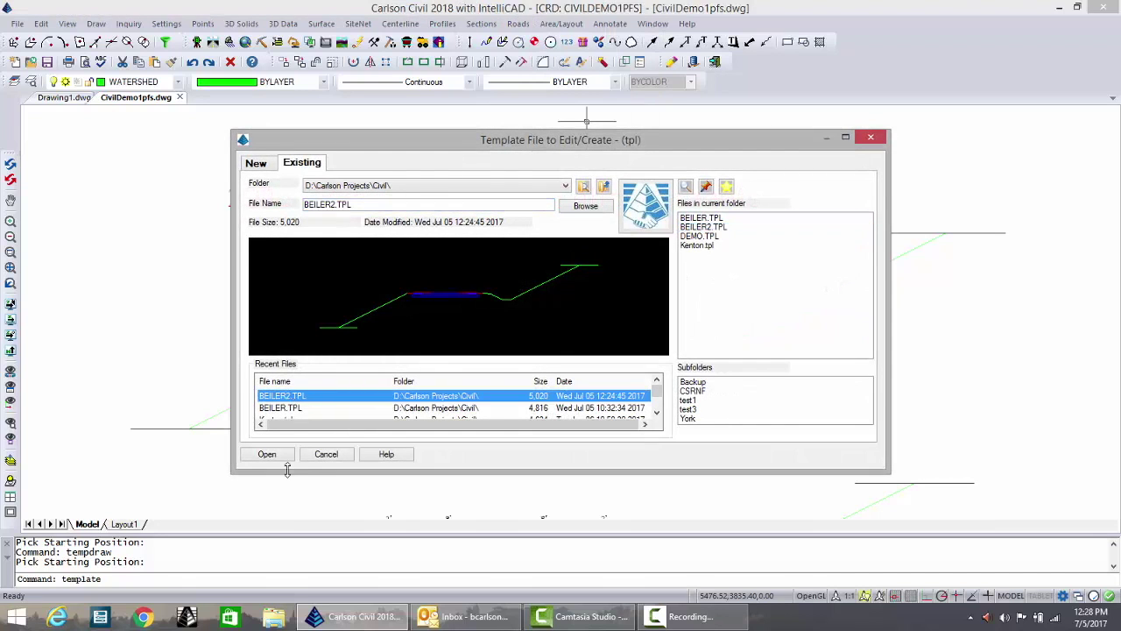
left_click(267, 454)
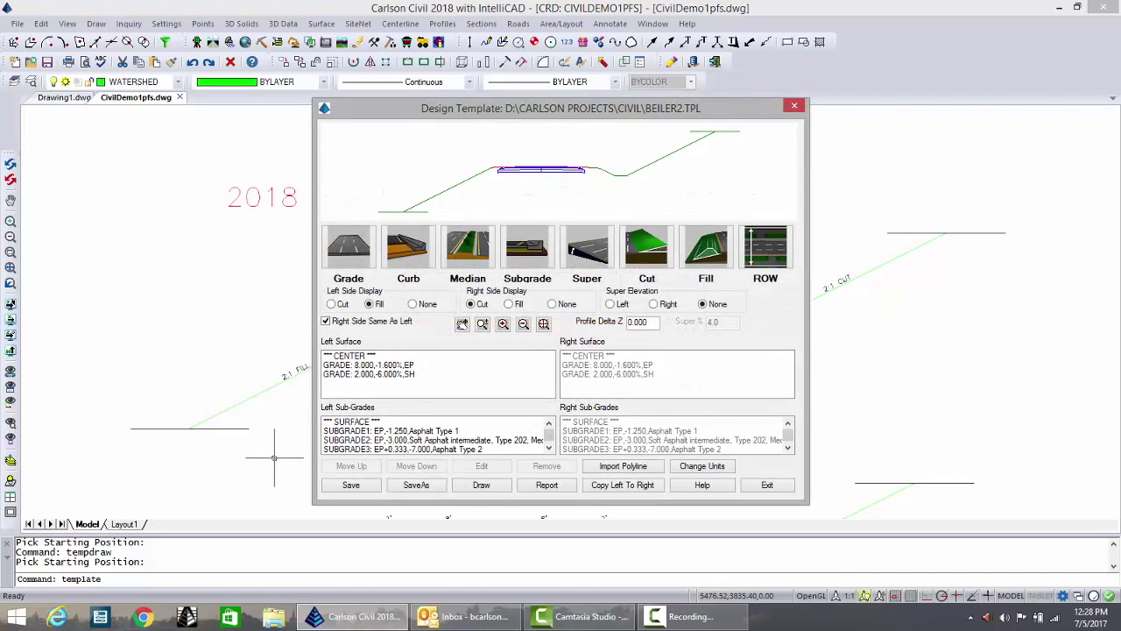
left_click(421, 431)
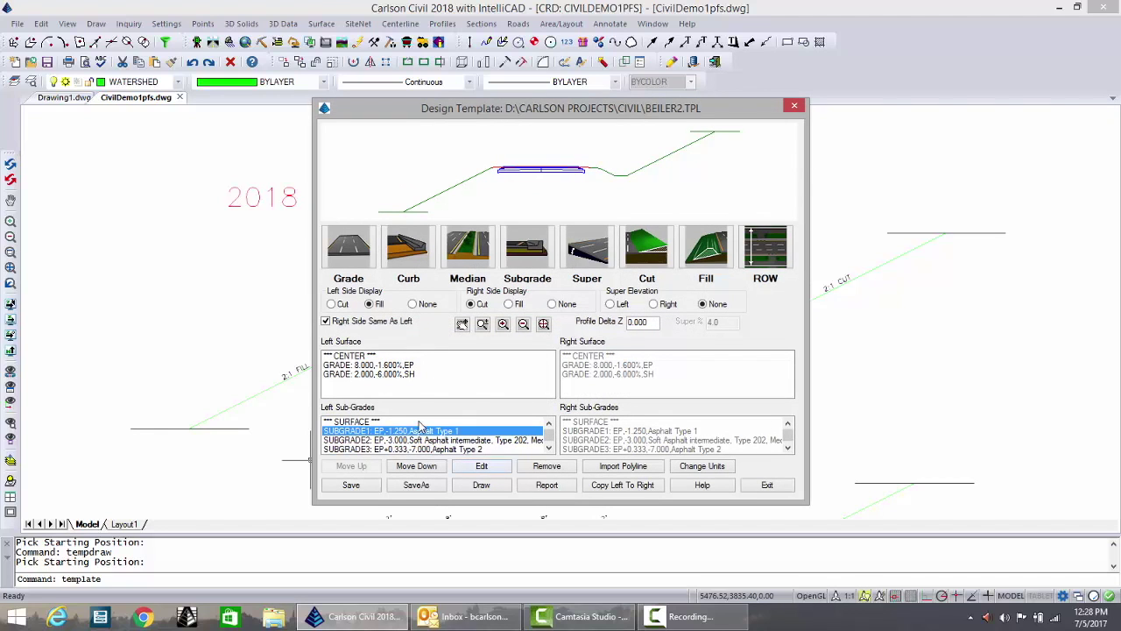
left_click(482, 467)
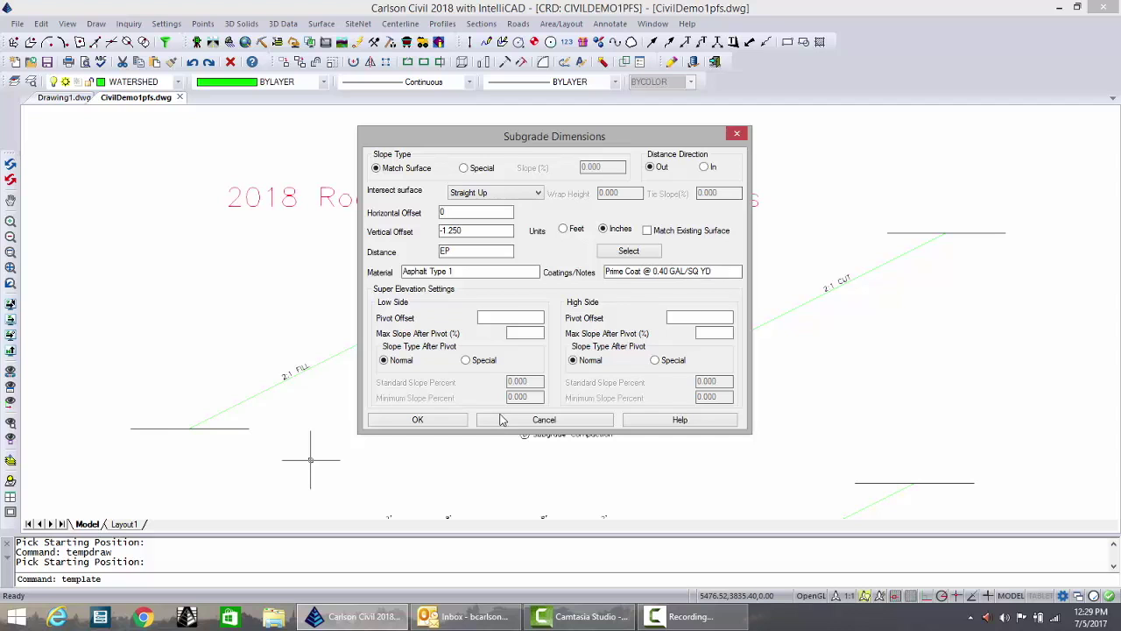
left_click(440, 423)
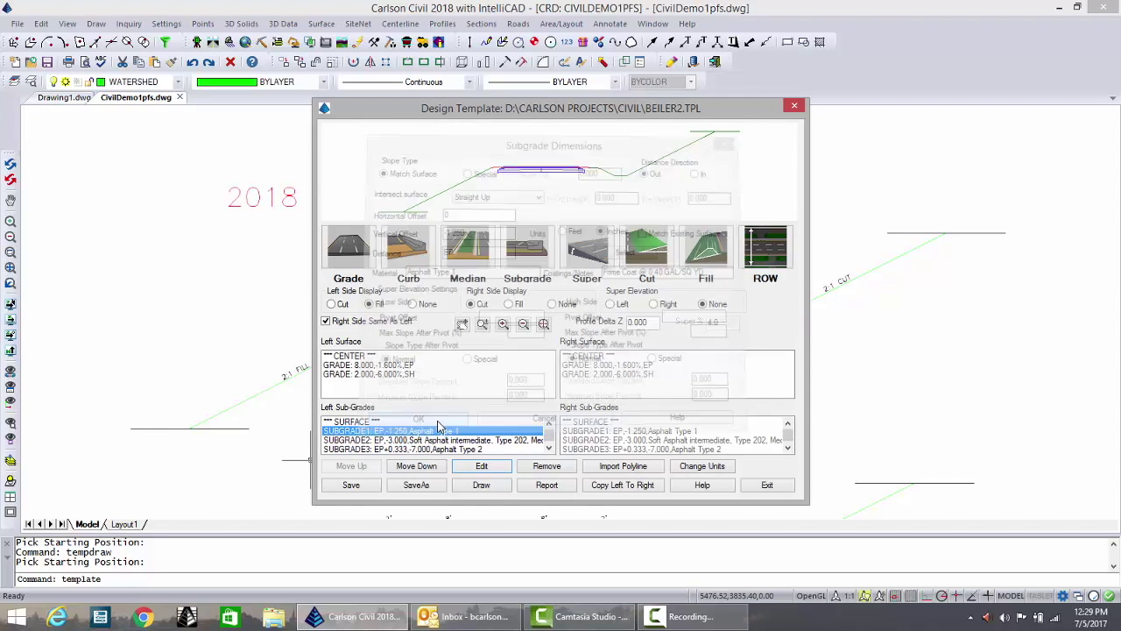
Review the material and coating note of the left Soft Asphalt intermediate subgrade
left_click(497, 440)
left_click(482, 470)
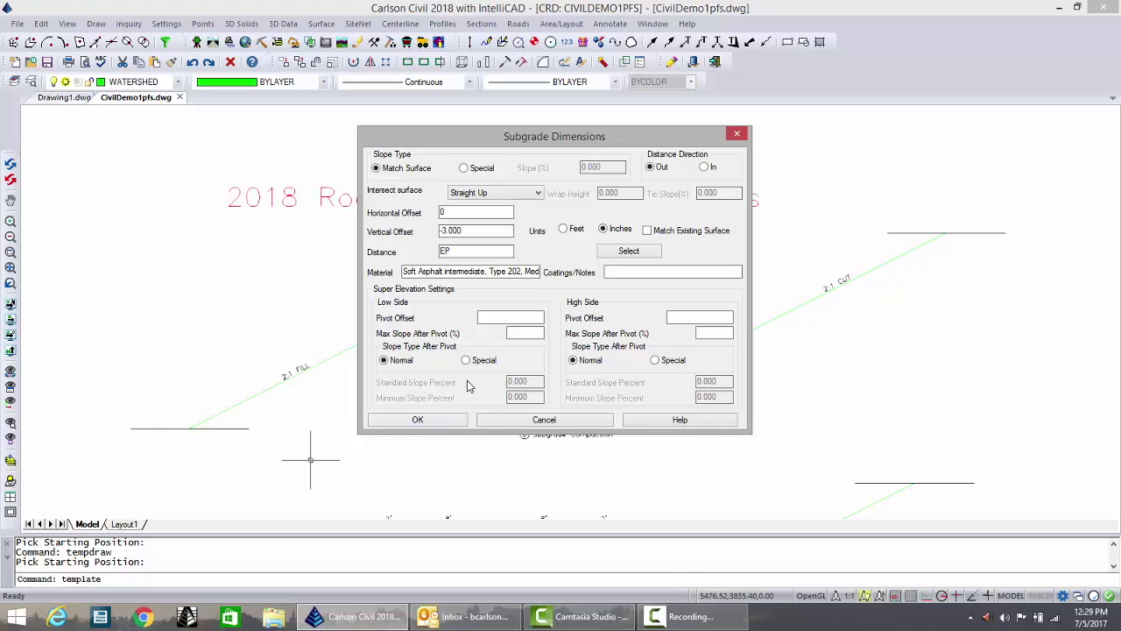
left_click(418, 421)
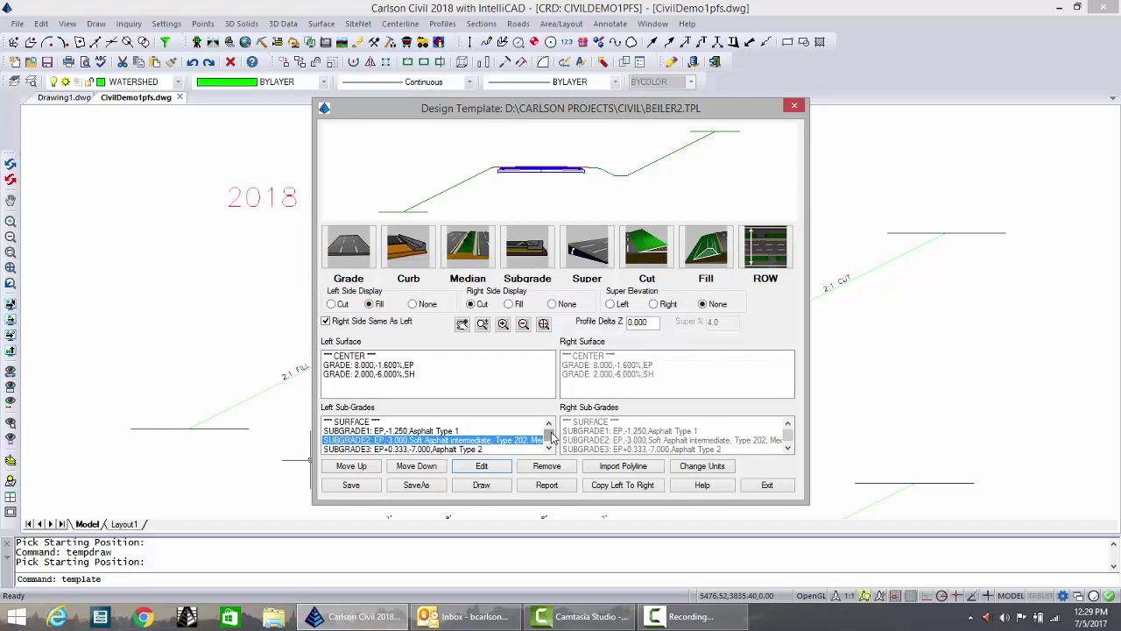
Review the material and coating note of the left Aggregate subgrade and exit the template design without saving
scroll(548, 436, "down", 1)
left_click(442, 451)
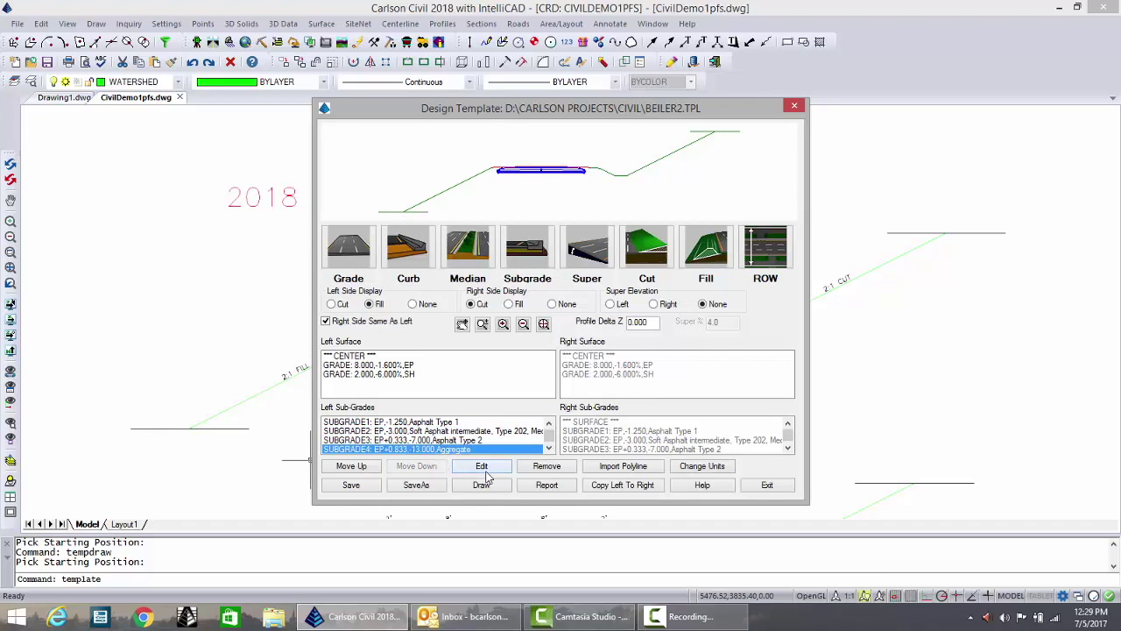
left_click(483, 466)
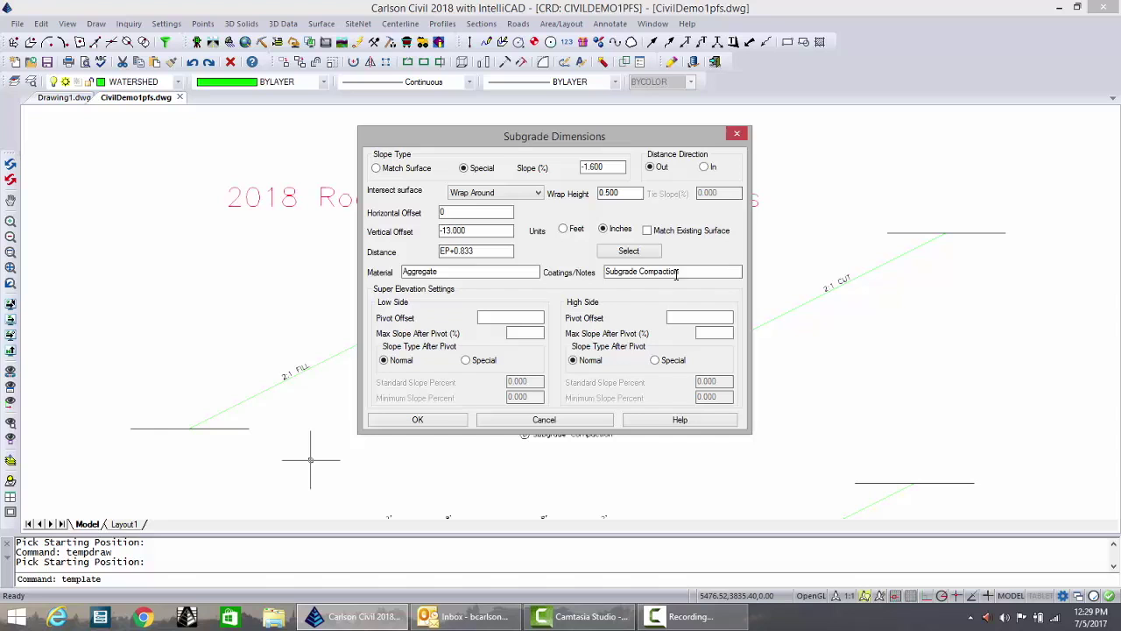
left_click(445, 419)
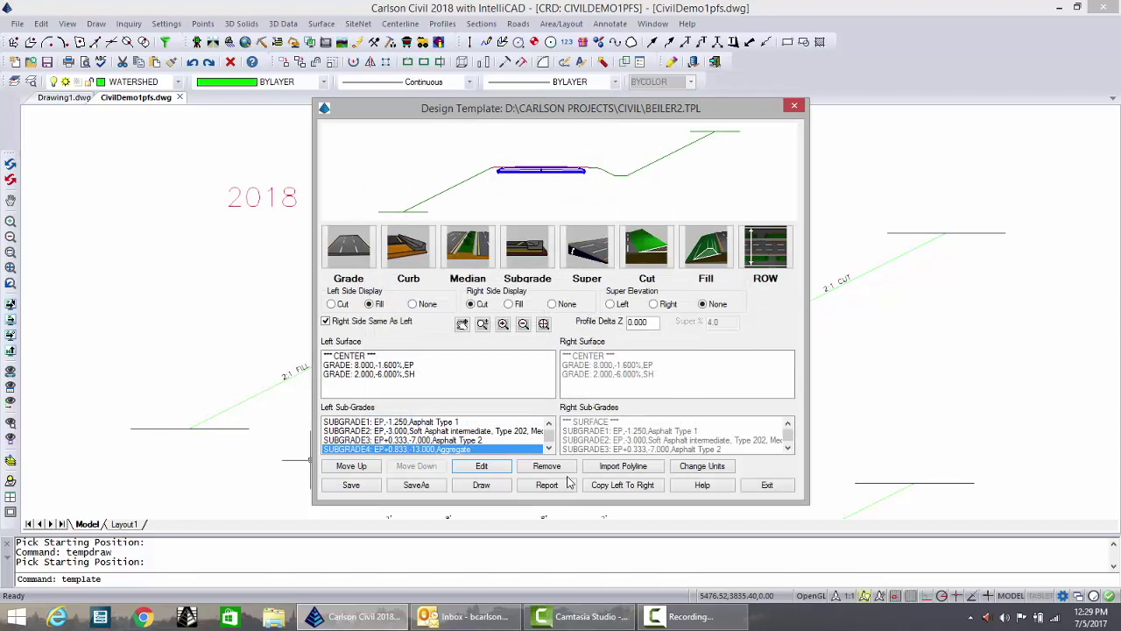
left_click(767, 486)
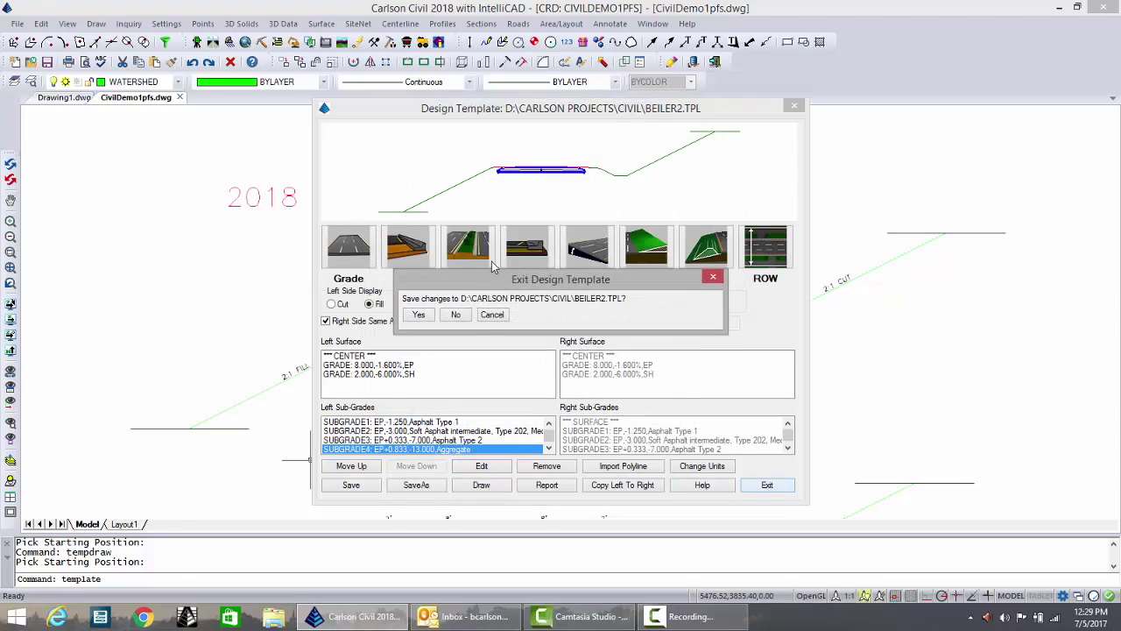
left_click(457, 316)
Draw the typical template from BEILER2.TPL to the right of the upper section, with distance in inches set to 1/4
scroll(554, 306, "up", 3)
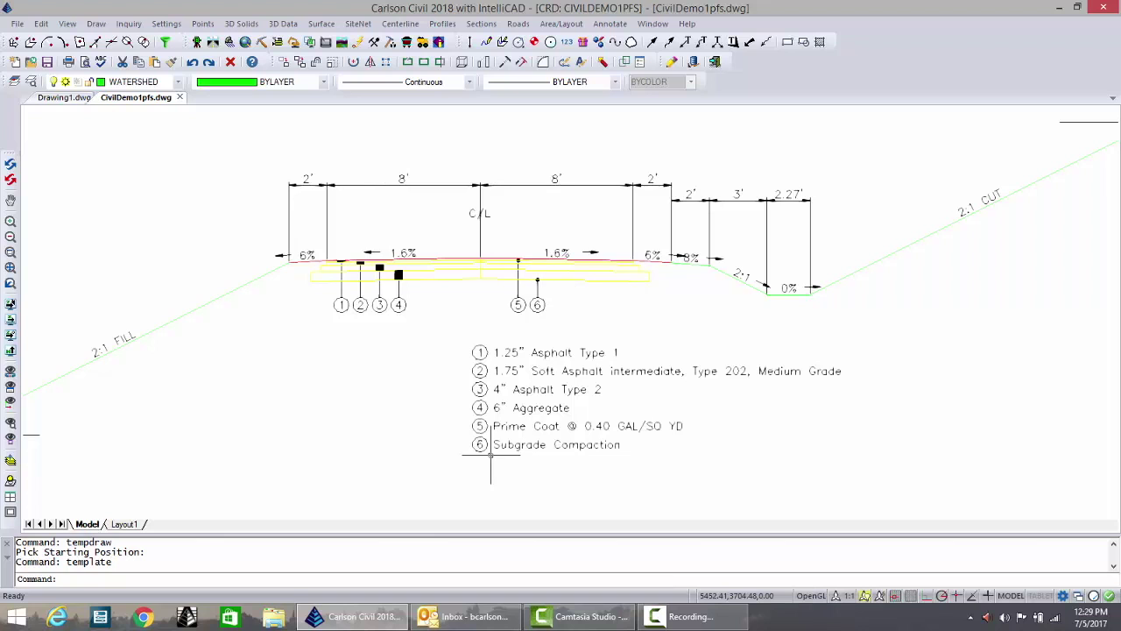
scroll(455, 397, "down", 2)
scroll(455, 397, "down", 2)
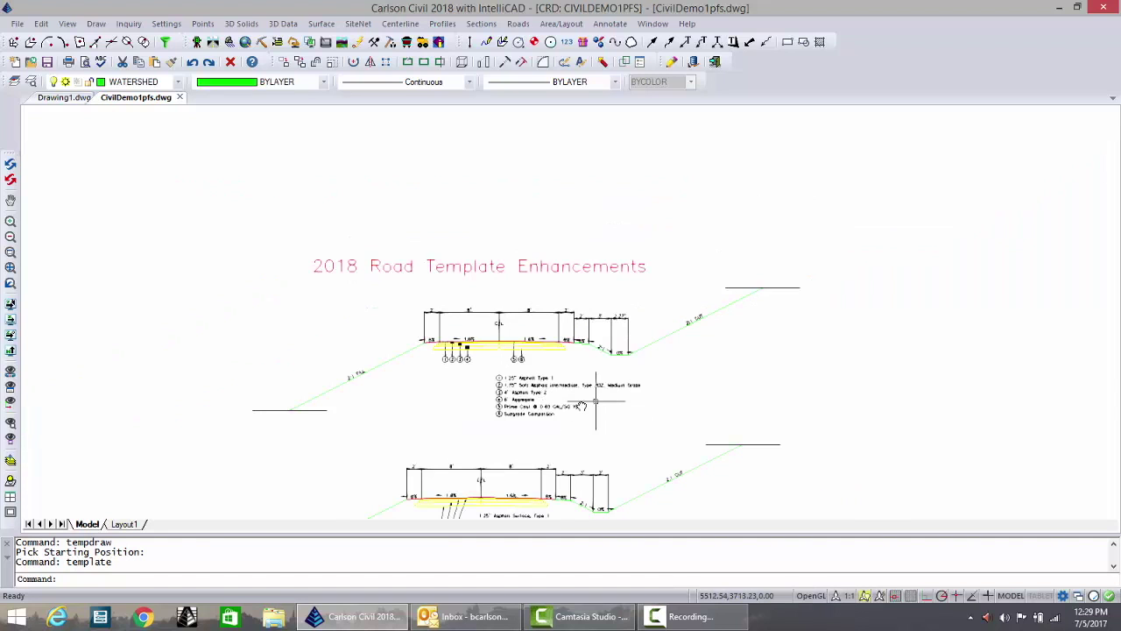
mouse_move(590, 400)
middle_mouse_down()
mouse_move(271, 358)
mouse_move(311, 357)
middle_mouse_up()
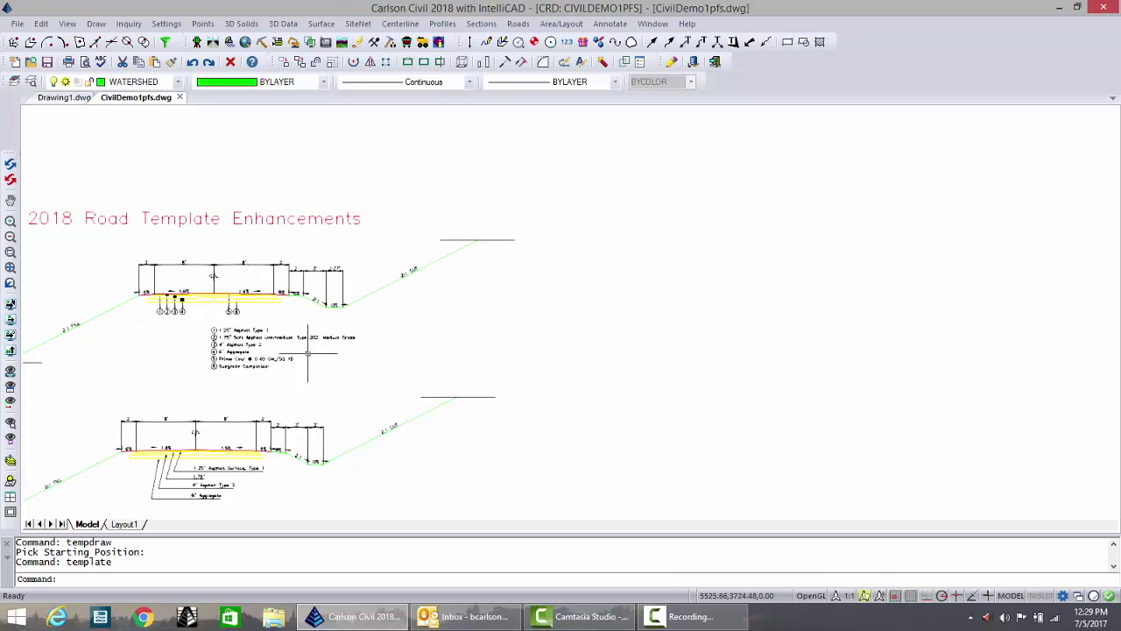
left_click(518, 24)
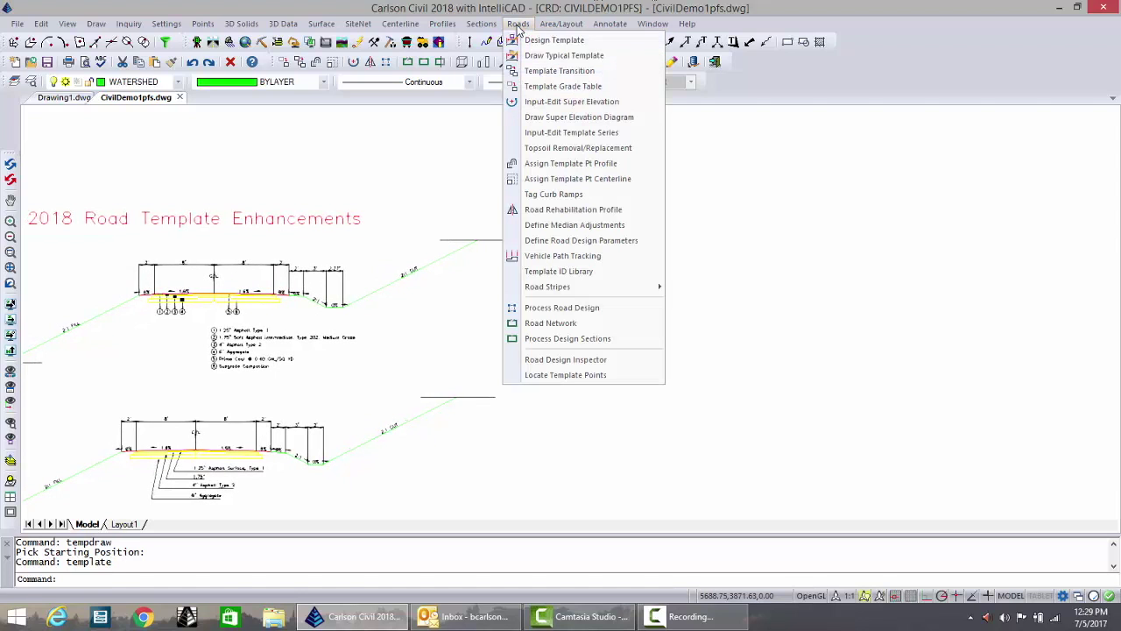
left_click(563, 55)
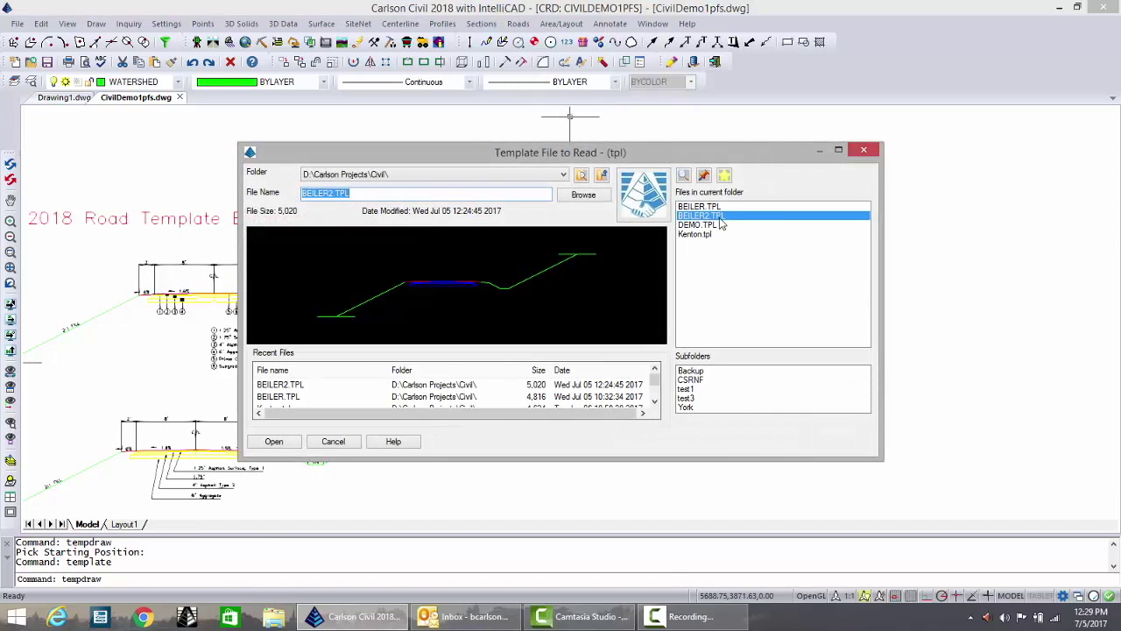
left_click(285, 444)
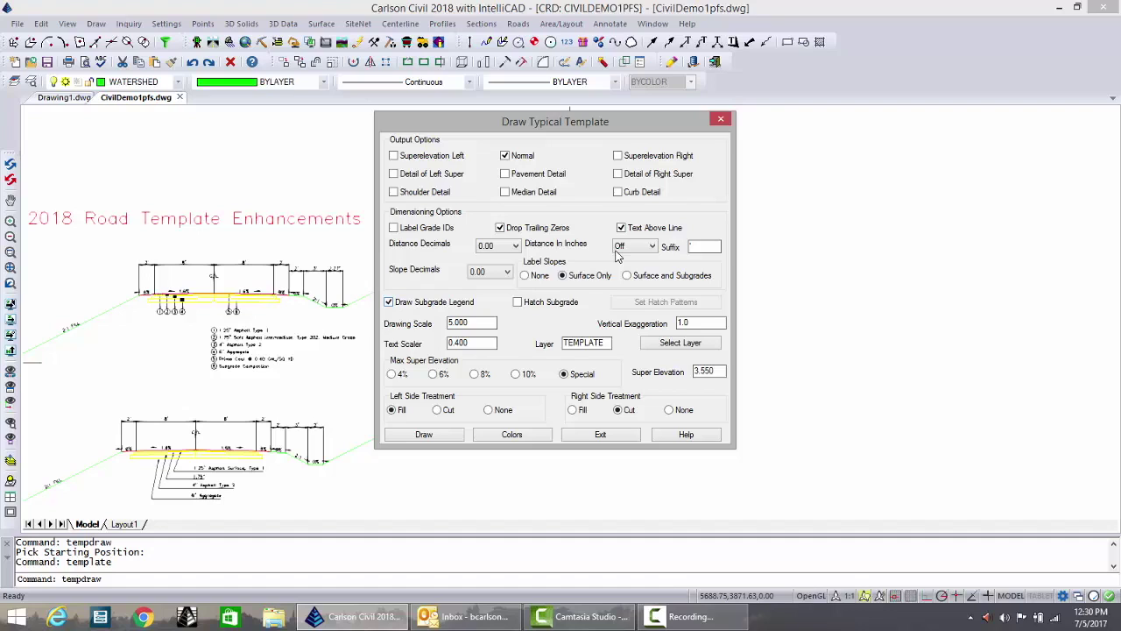
left_click(652, 247)
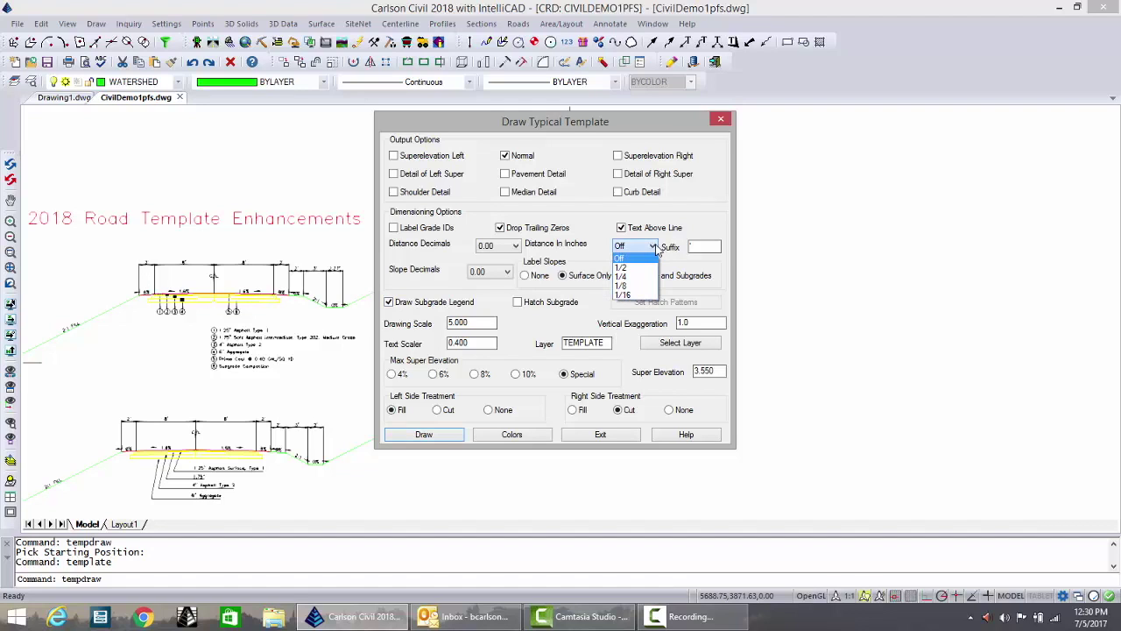
left_click(626, 276)
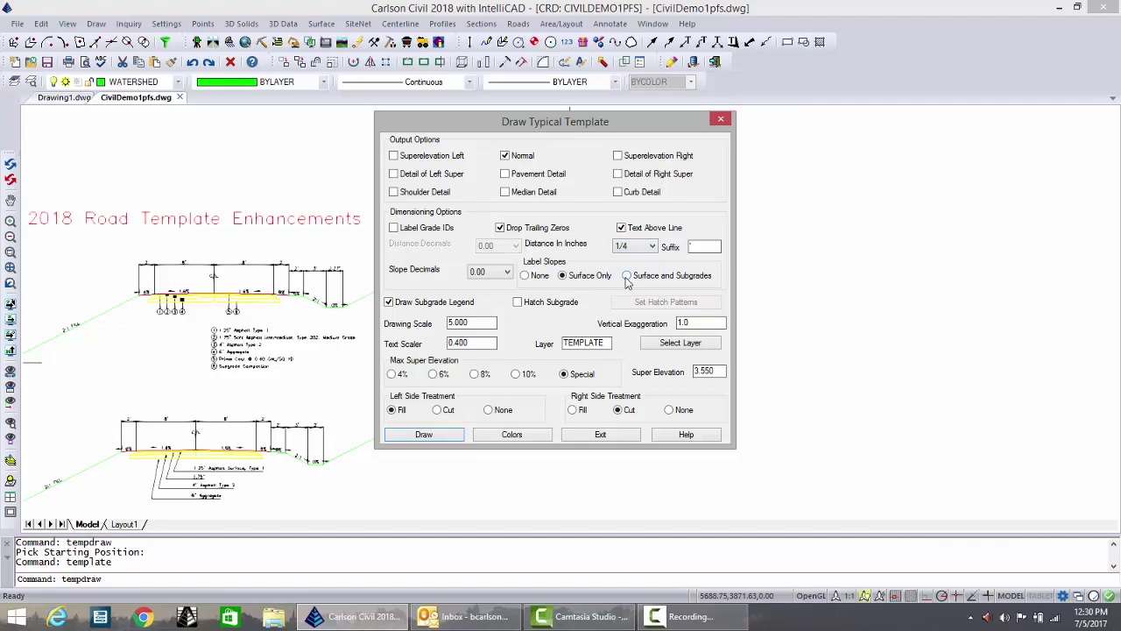
left_click(424, 435)
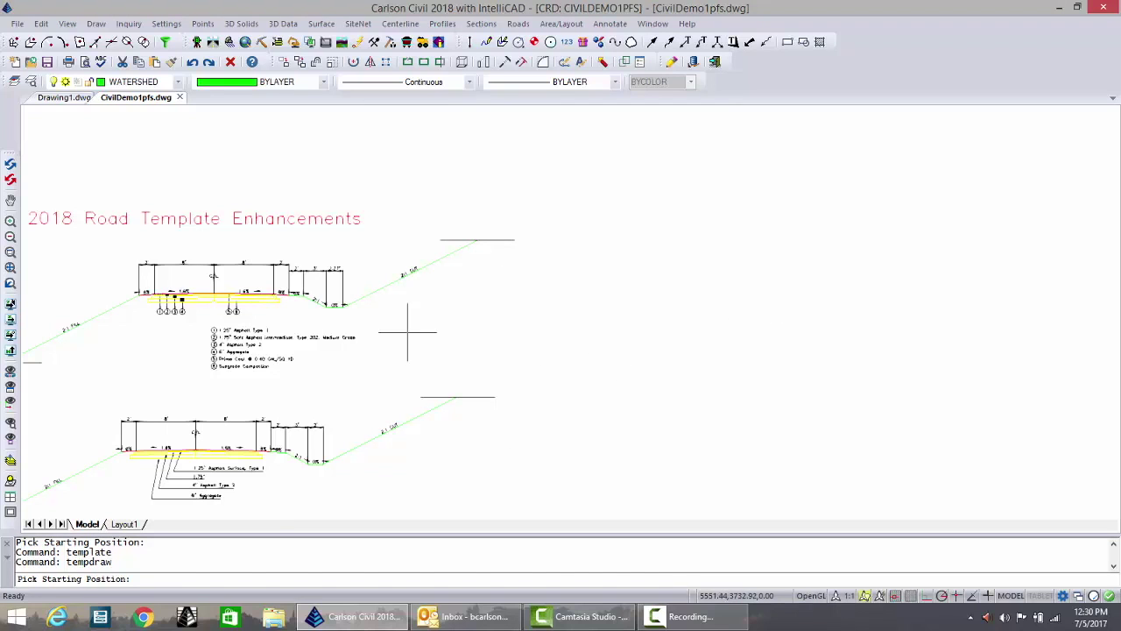
left_click(754, 291)
key("Return")
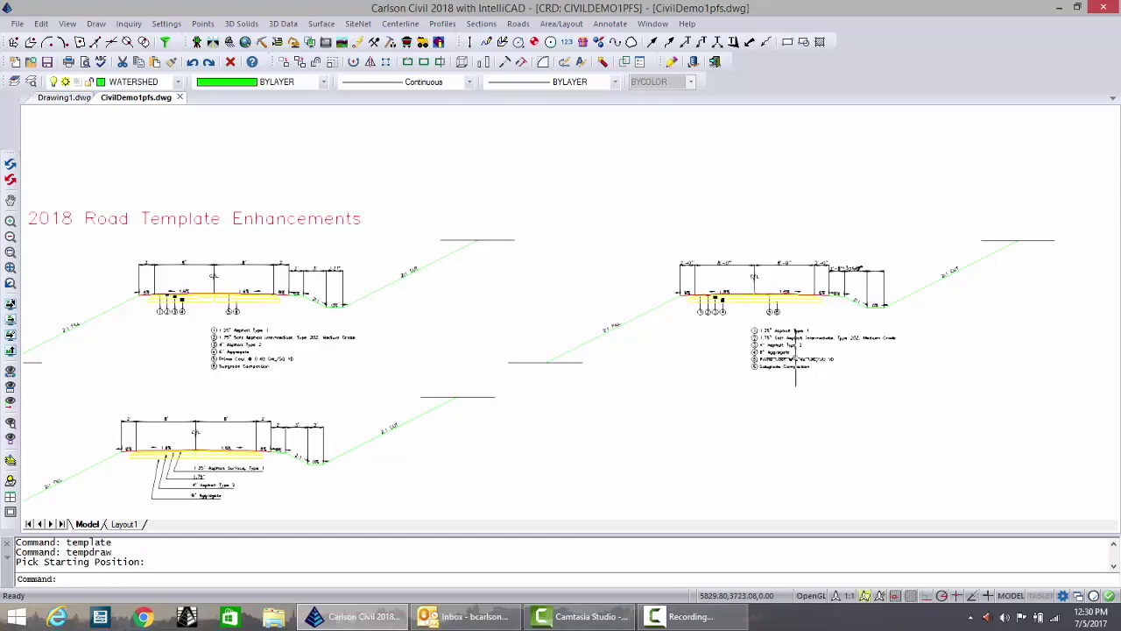
Move the new section's 2'-3 1/4" ditch dimension straight up, clear of the neighbouring 3'-0" dimension
scroll(789, 333, "up", 4)
middle_click_drag(728, 290, 398, 288)
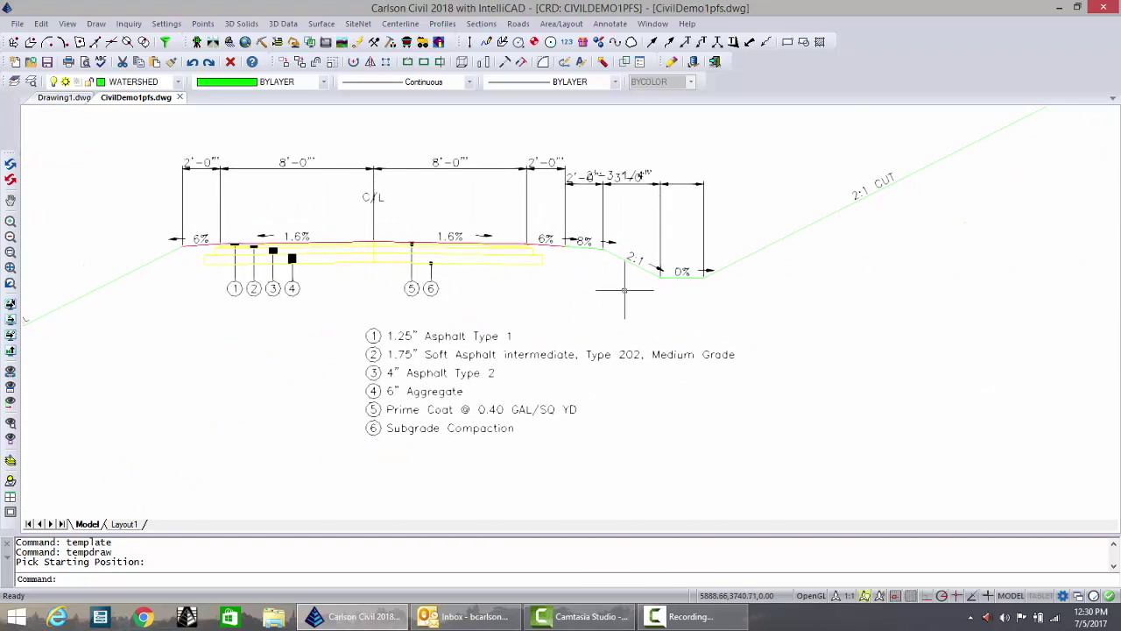
type("m")
key("Return")
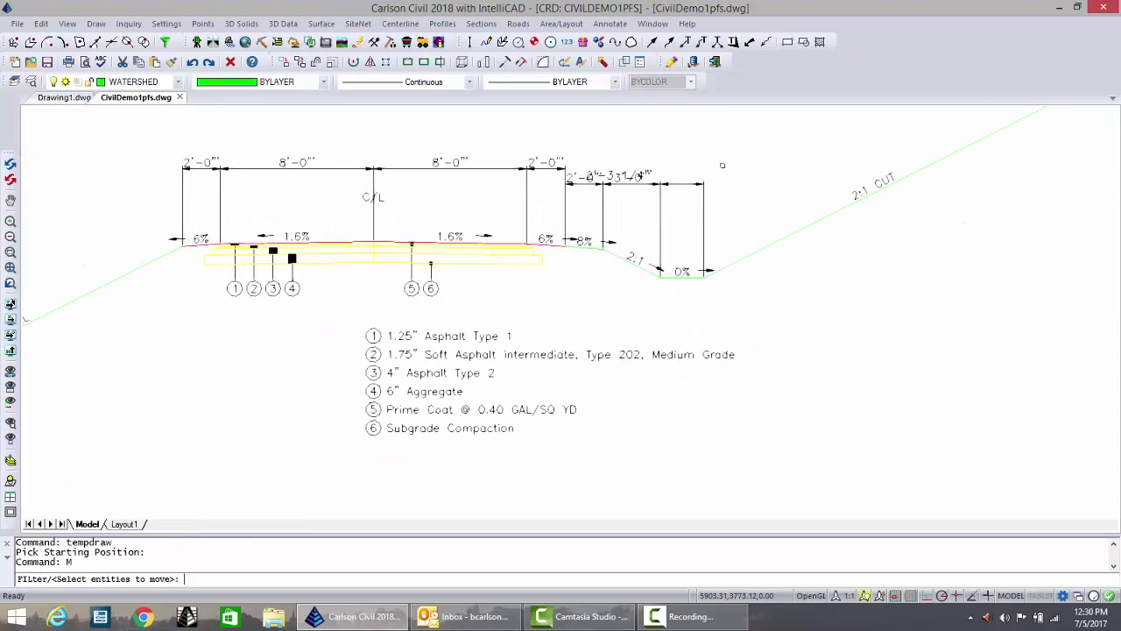
left_click(686, 178)
key("Return")
left_click(685, 210)
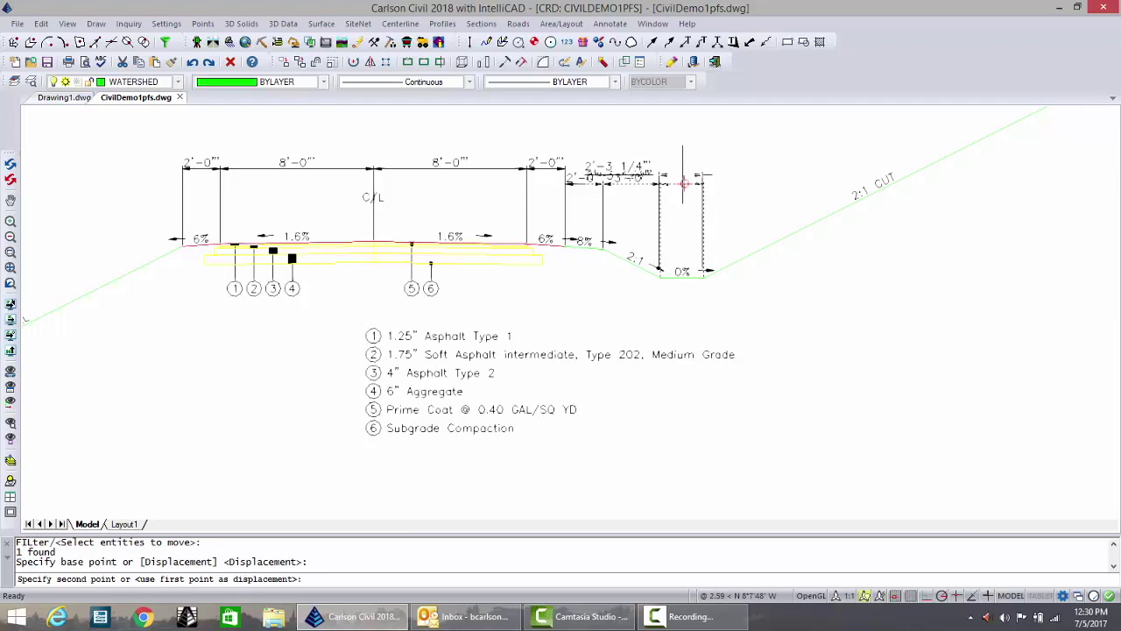
left_click(685, 179)
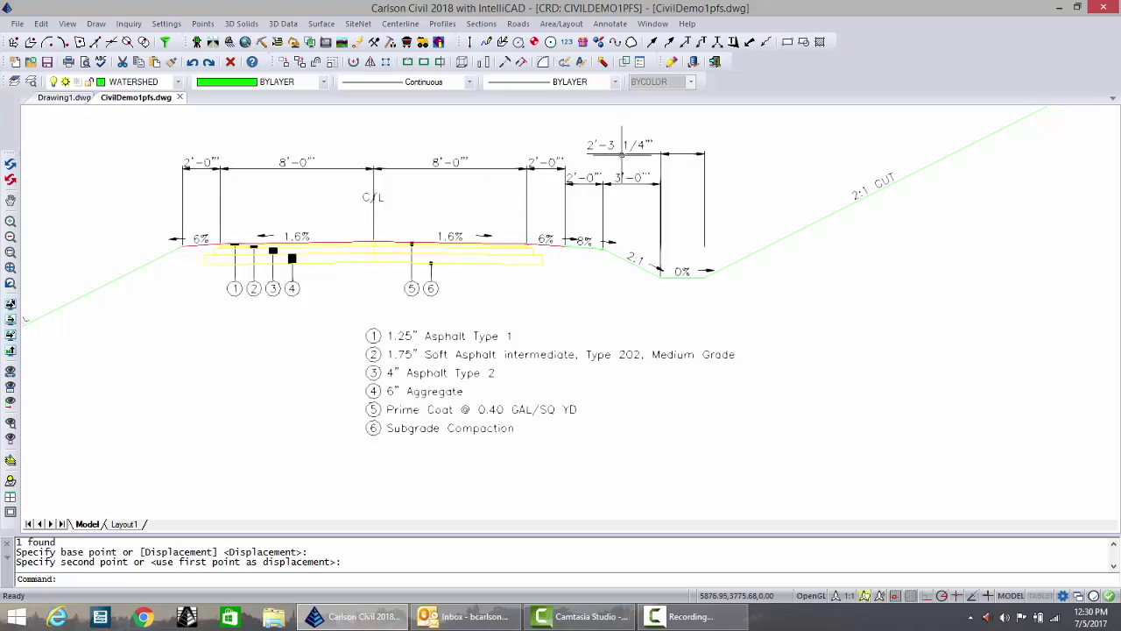
Open BEILER2.TPL for template design, review the BKD ditch grade's horizontal distance in the cut grades, and exit without saving
left_click(518, 25)
left_click(554, 41)
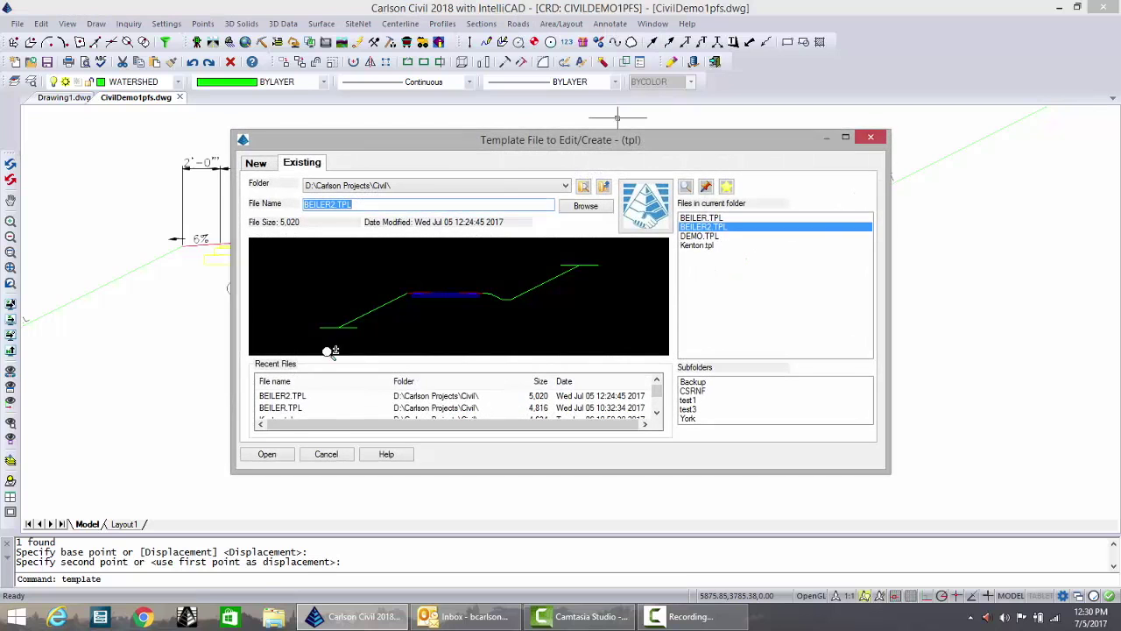
left_click(291, 396)
left_click(274, 457)
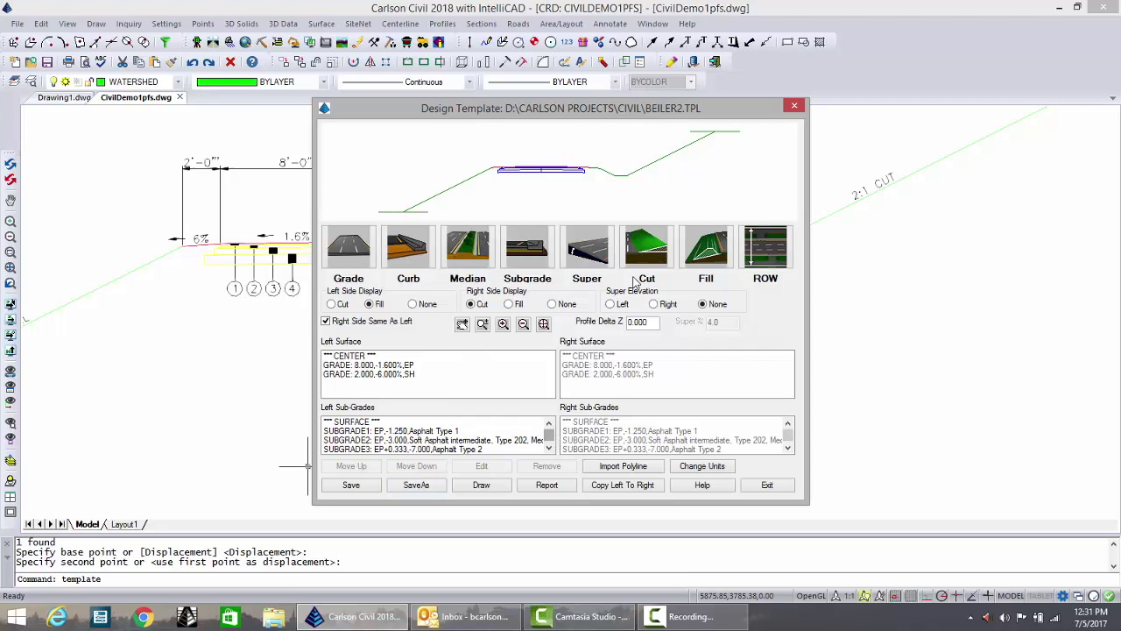
left_click(649, 250)
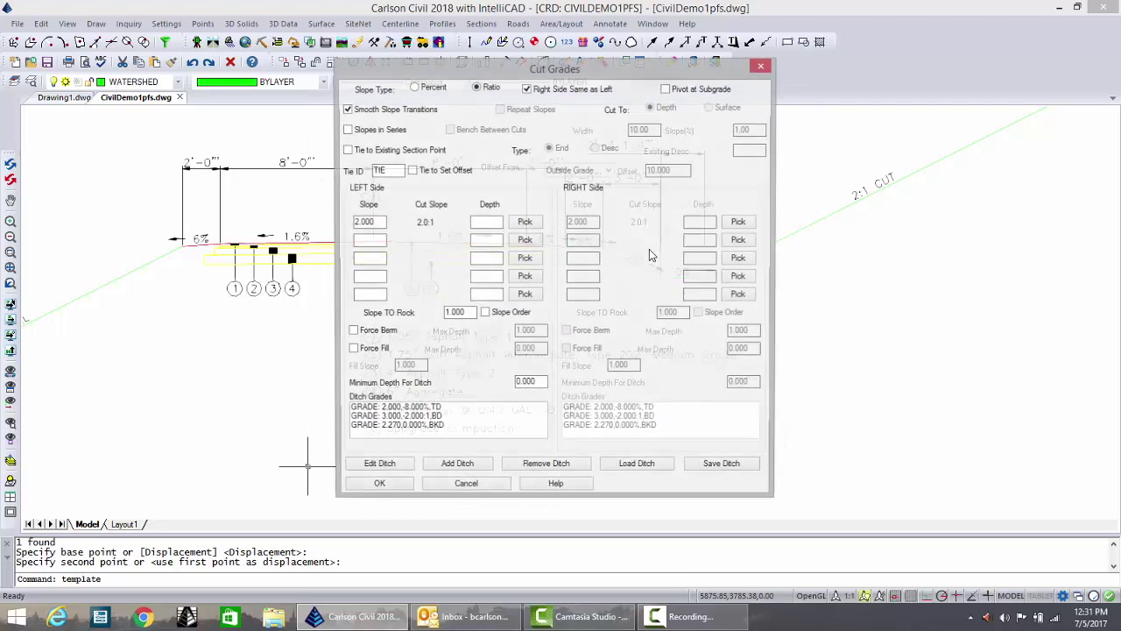
left_click(411, 428)
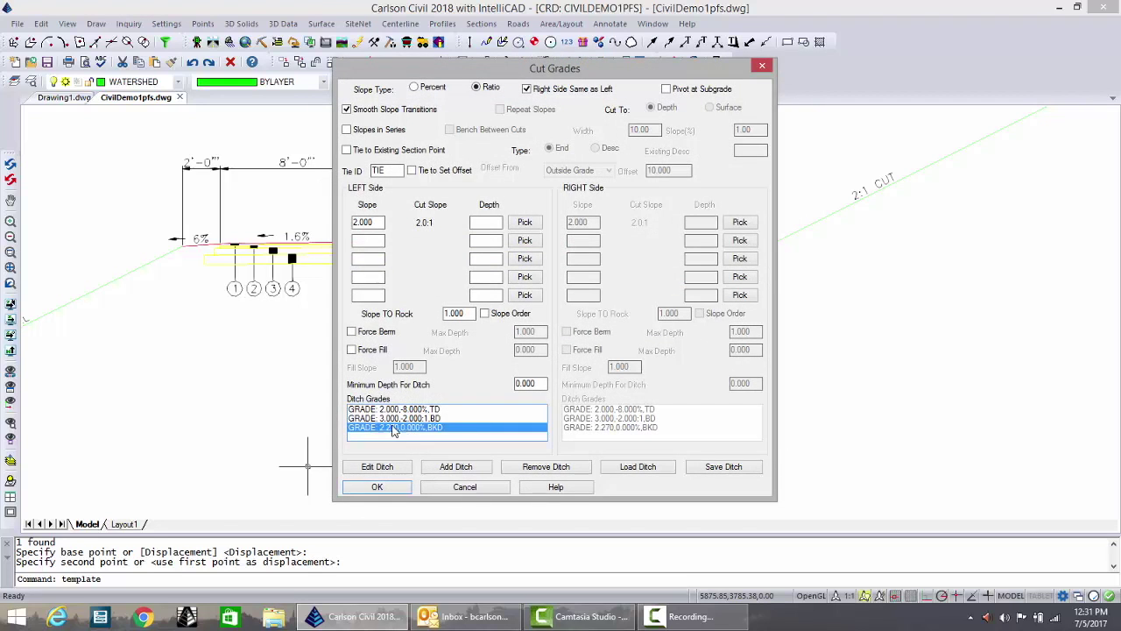
left_click(383, 470)
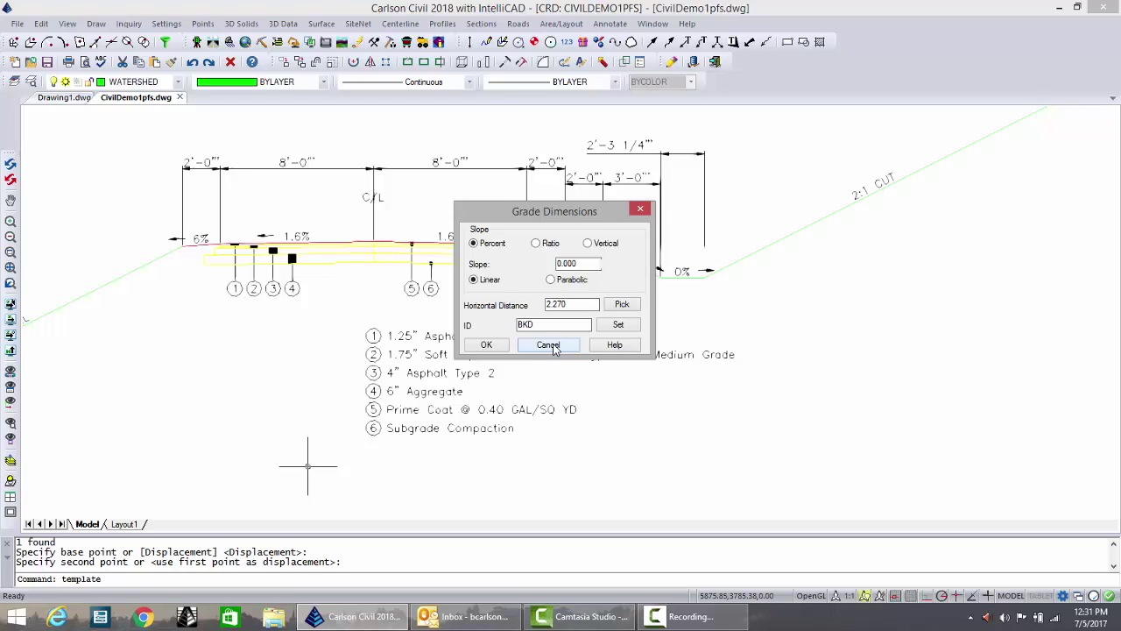
left_click(487, 345)
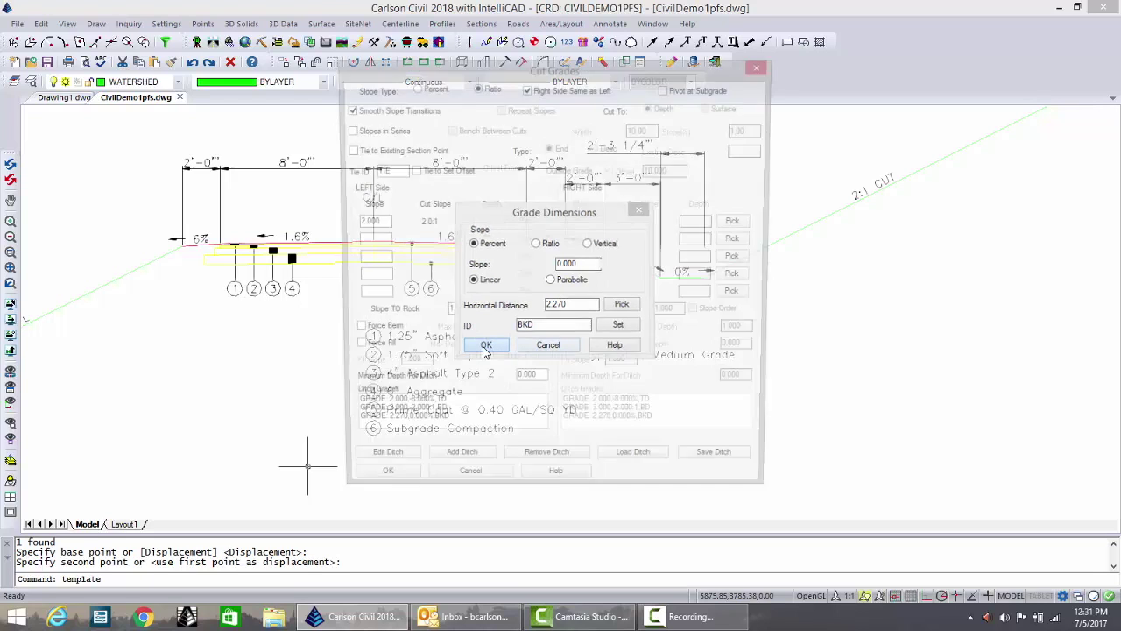
left_click(470, 487)
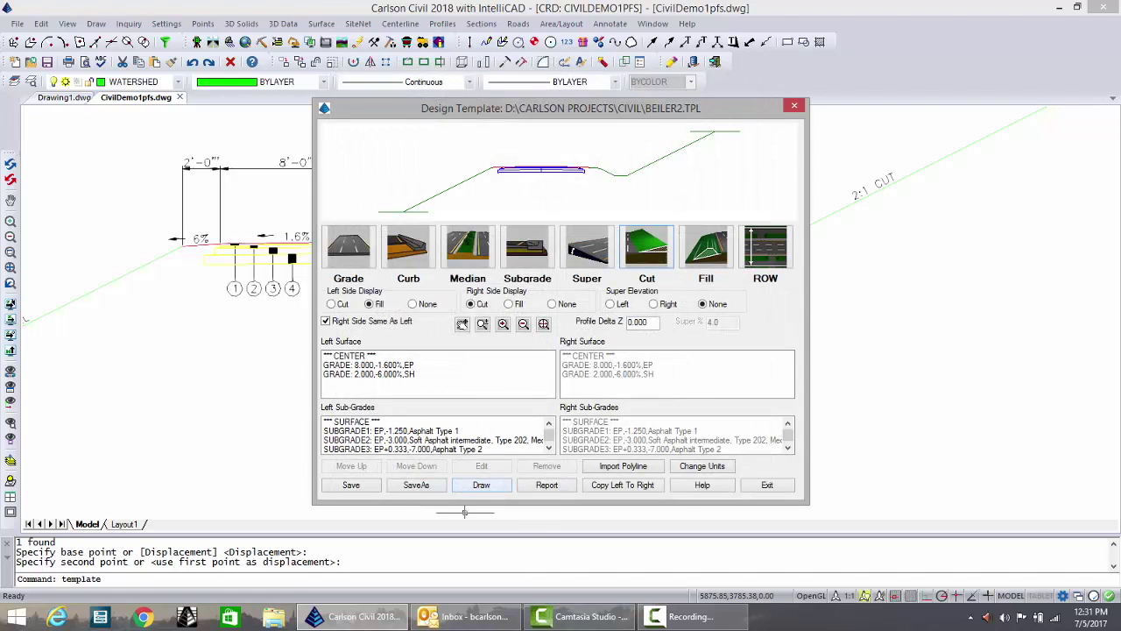
left_click(768, 484)
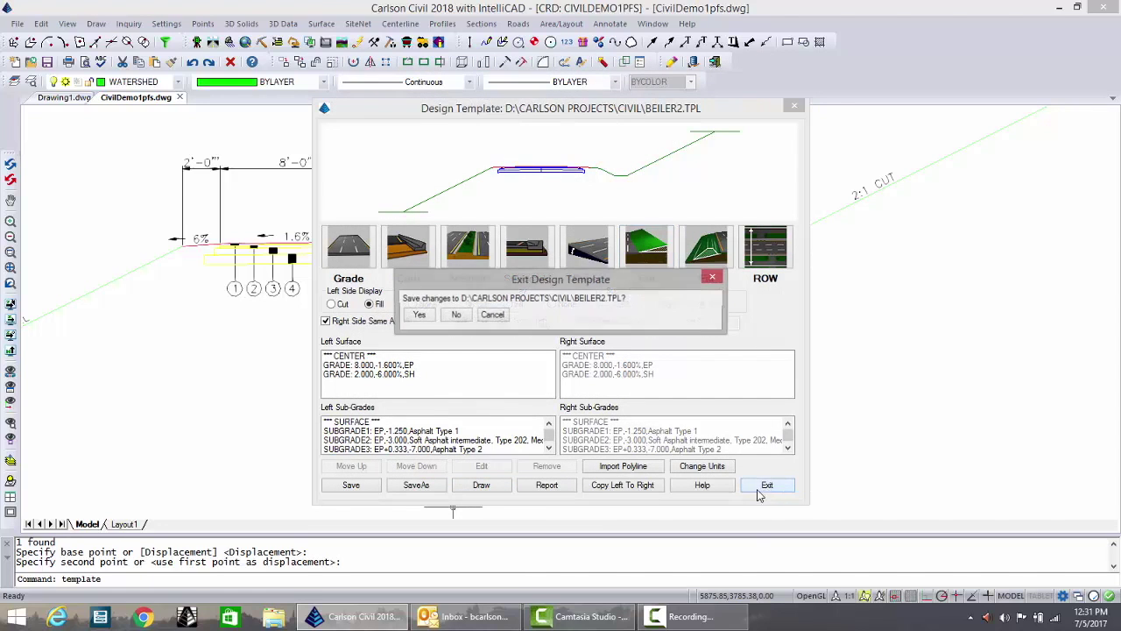
left_click(457, 316)
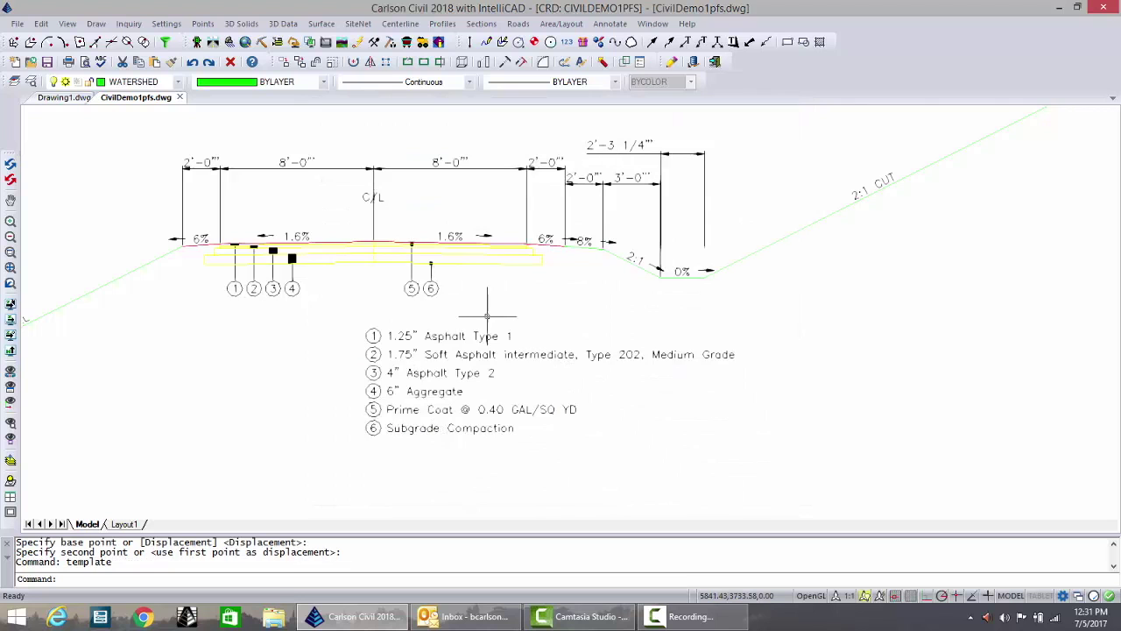
scroll(488, 316, "down", 1)
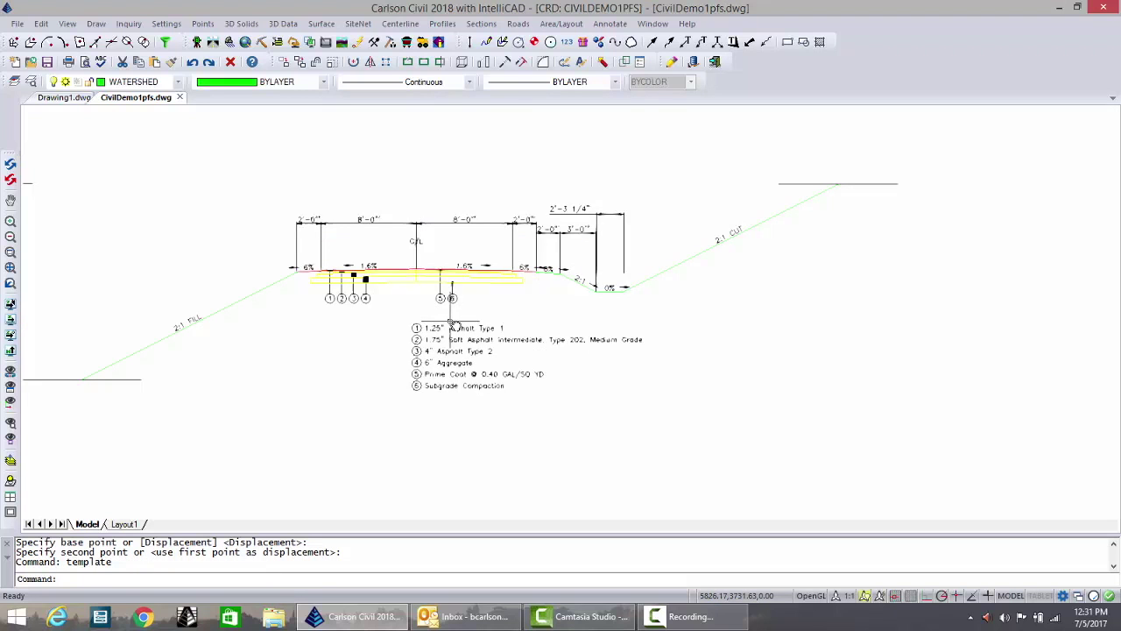